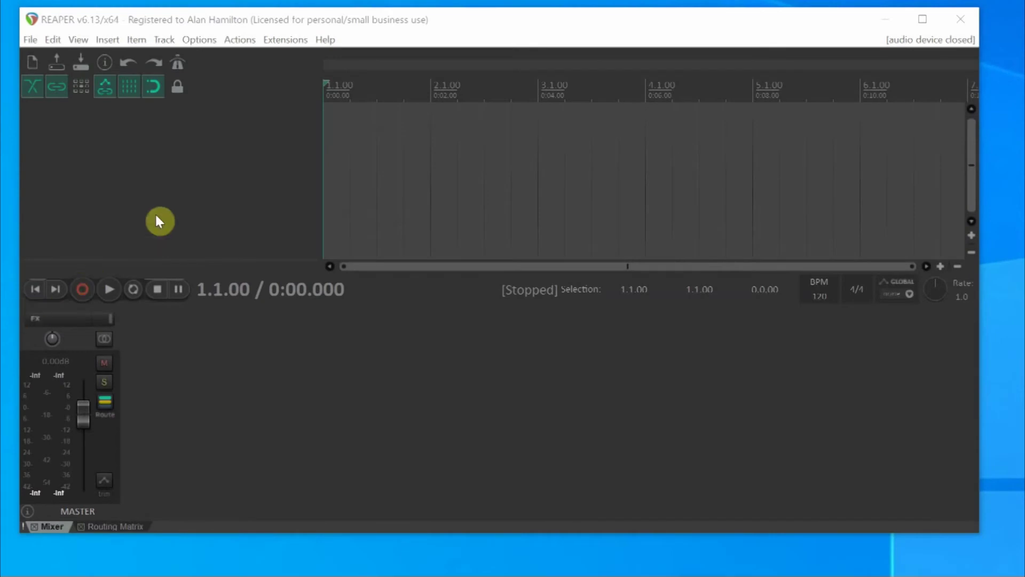
Set the audio device to ASIO with the X18 ASIO Driver, In/Out 1–18, and 48000 Hz.
click(197, 39)
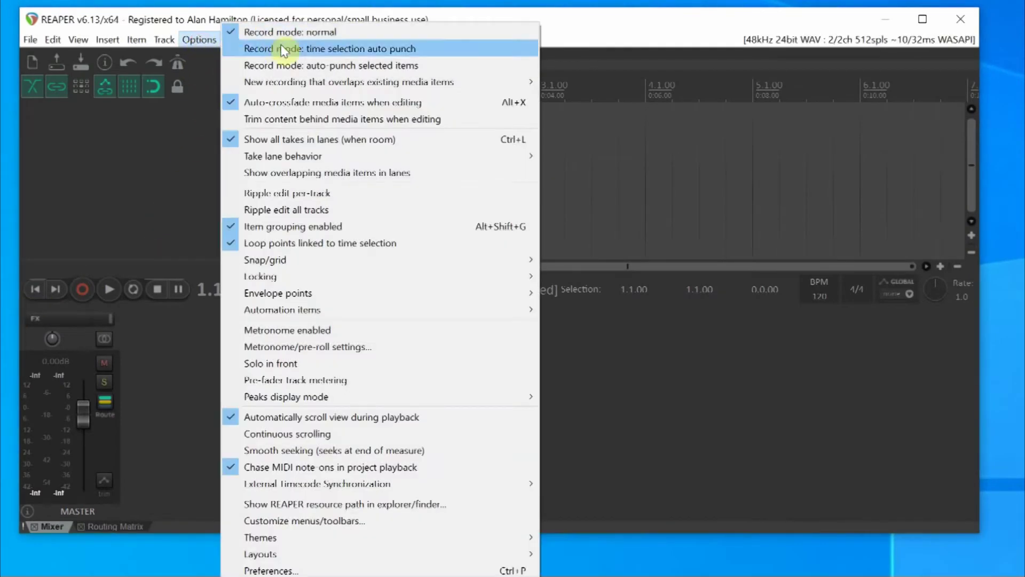
click(282, 571)
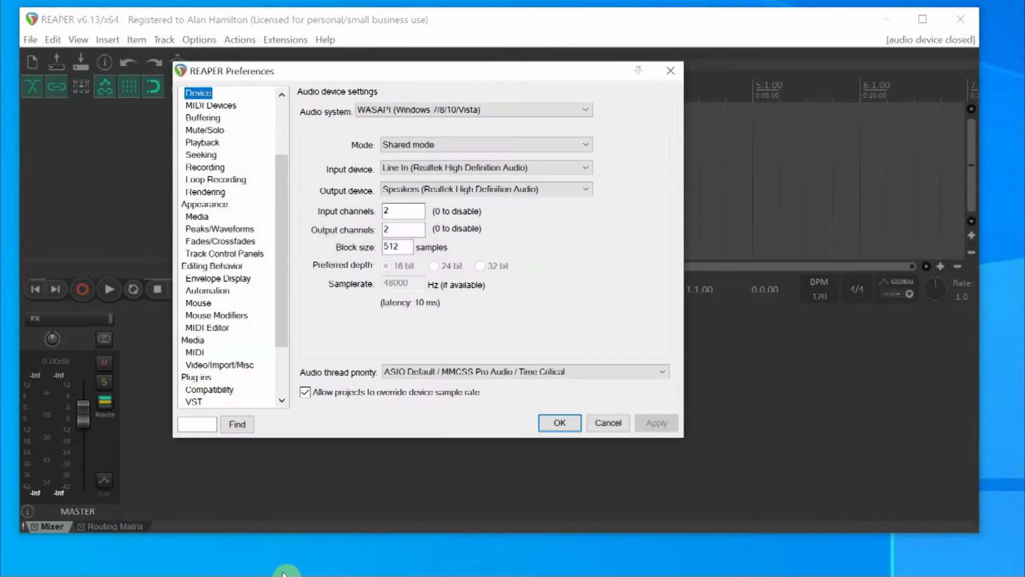
click(588, 109)
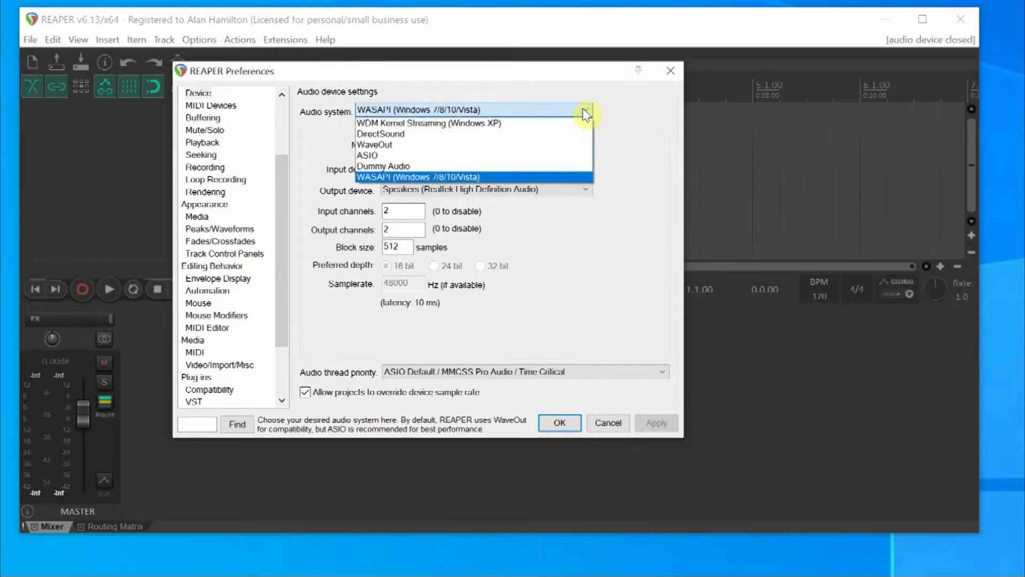
click(507, 158)
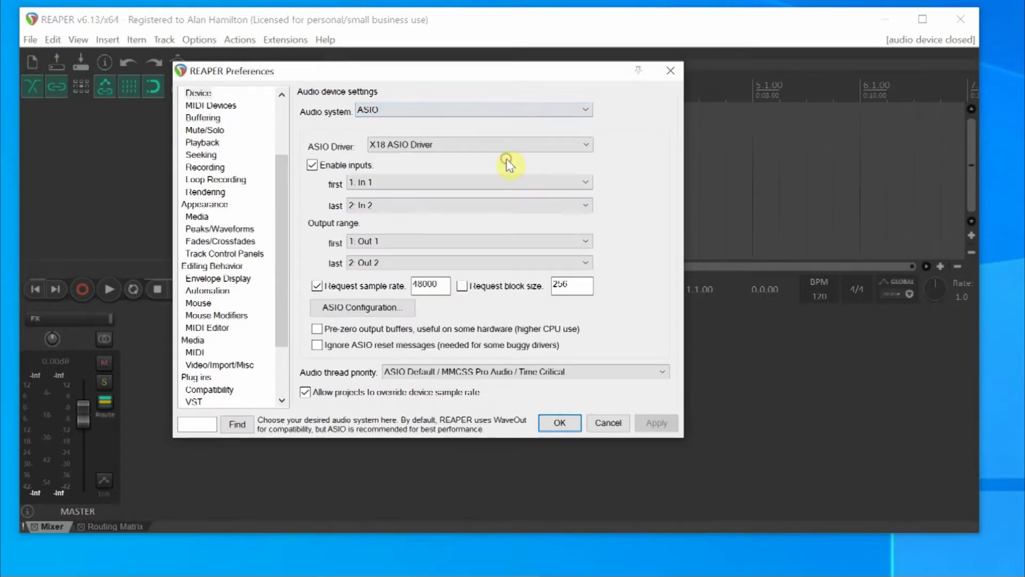
click(588, 143)
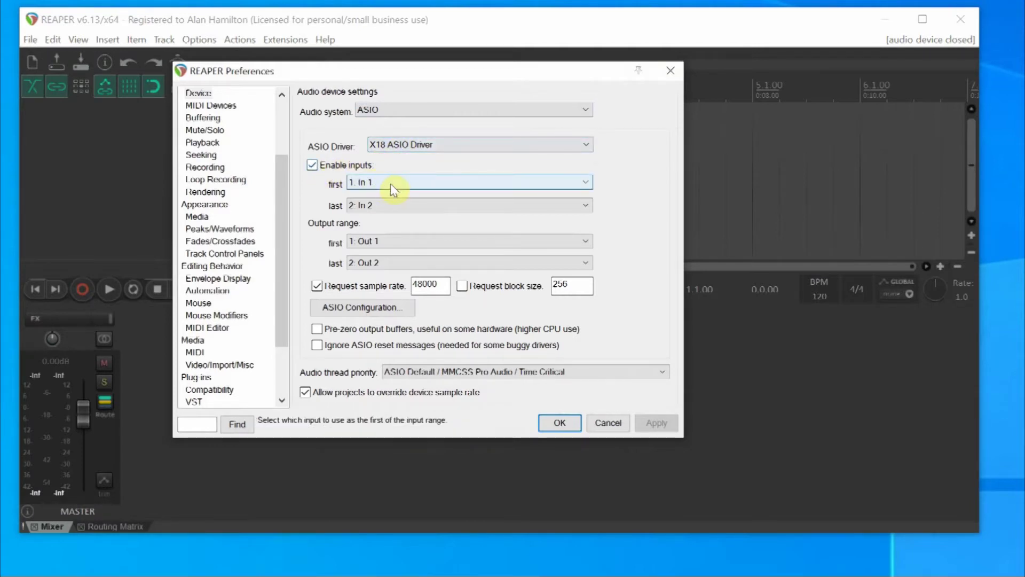
click(588, 209)
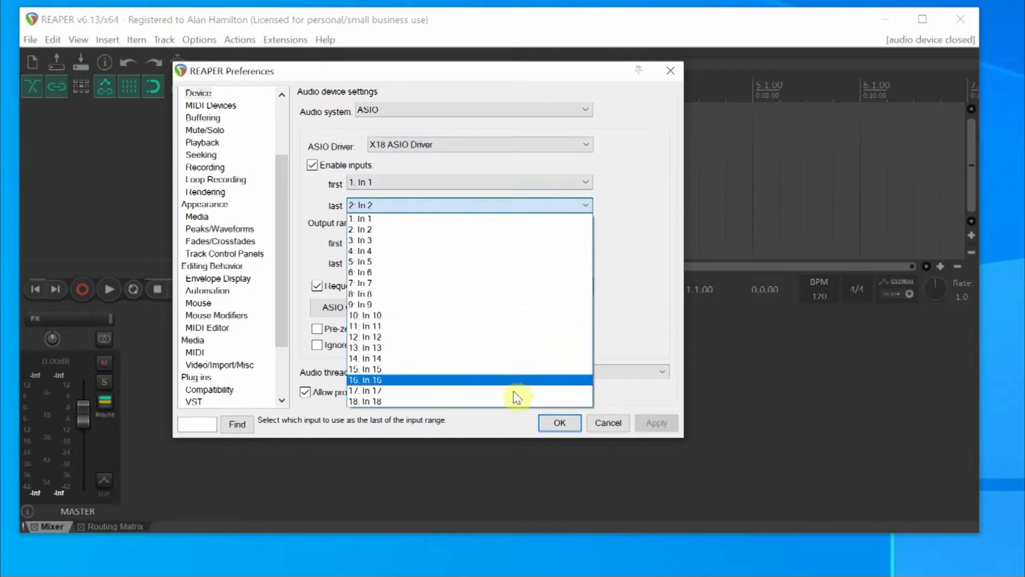
click(515, 400)
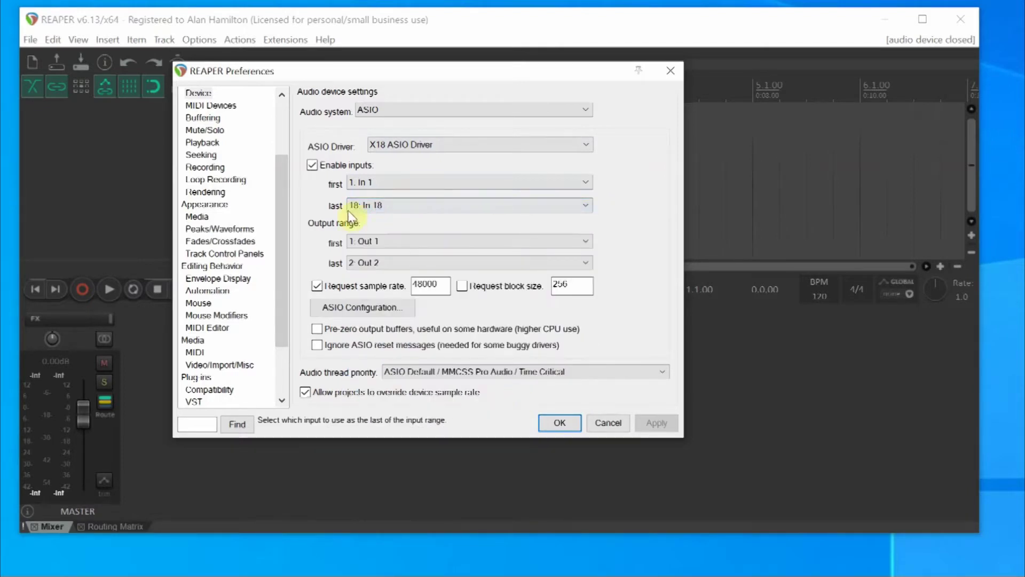
click(586, 266)
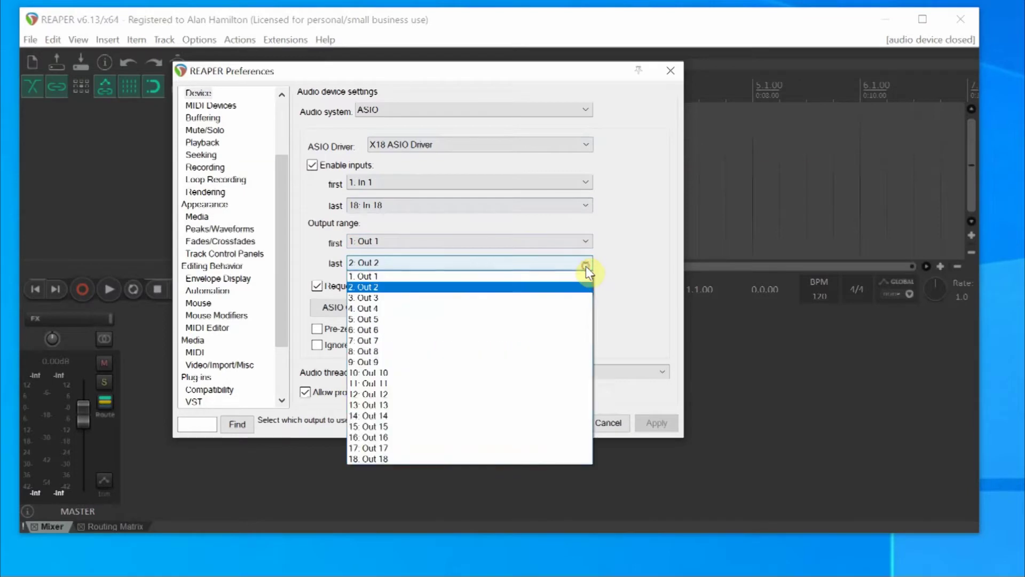
click(448, 458)
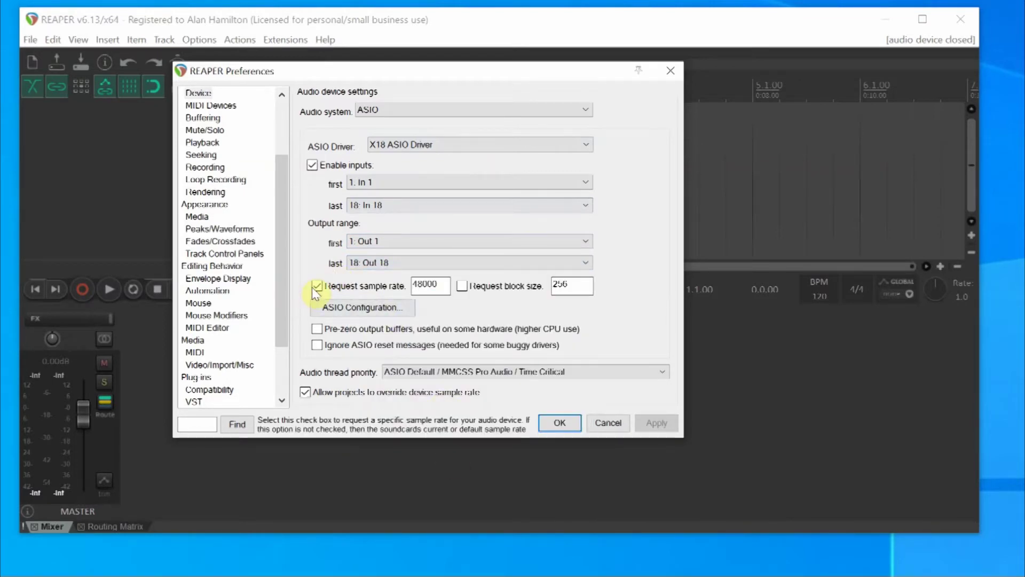
click(427, 286)
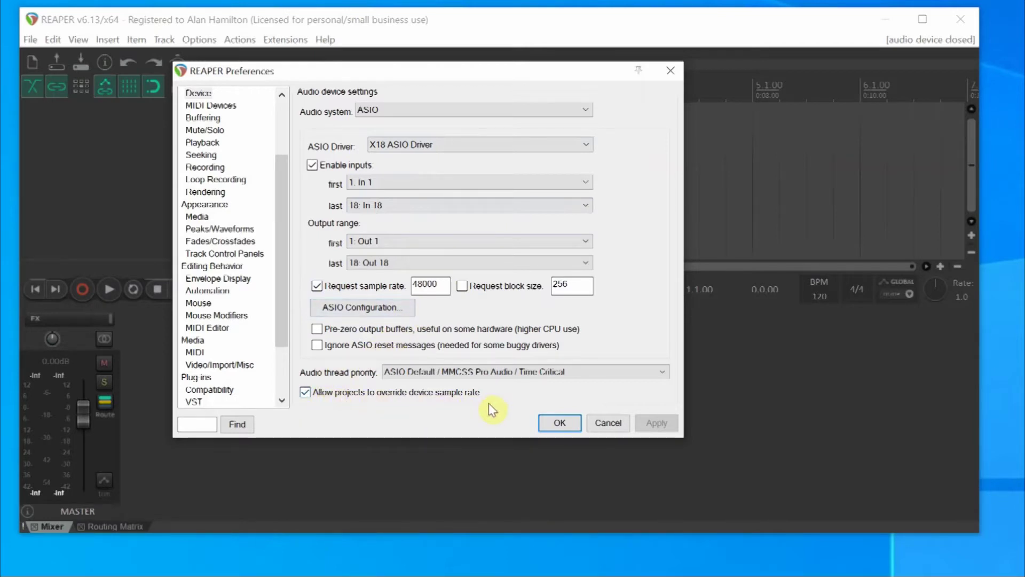
click(555, 423)
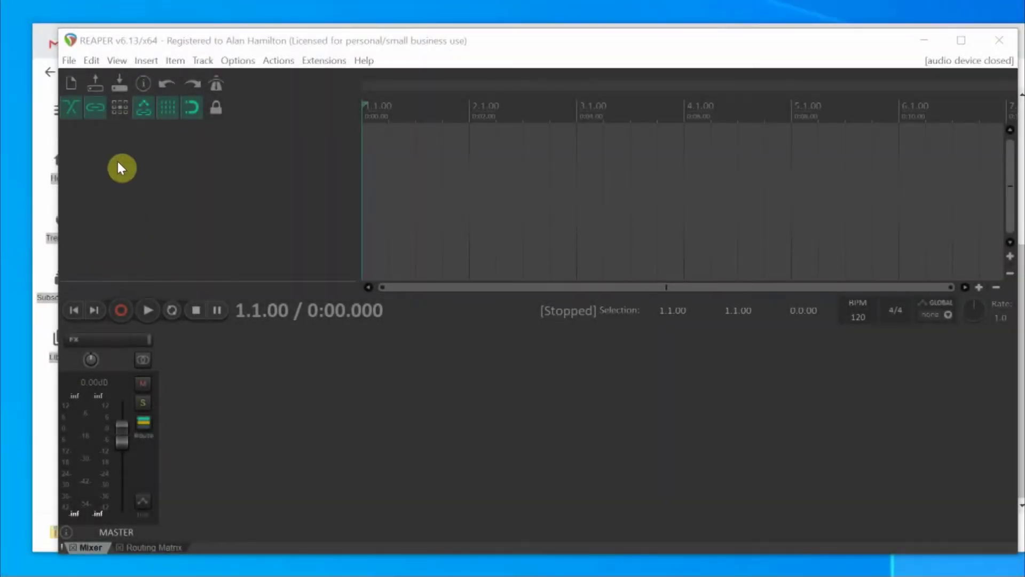
Insert 18 tracks at once with Insert multiple tracks, named 'Track'.
right_click(124, 141)
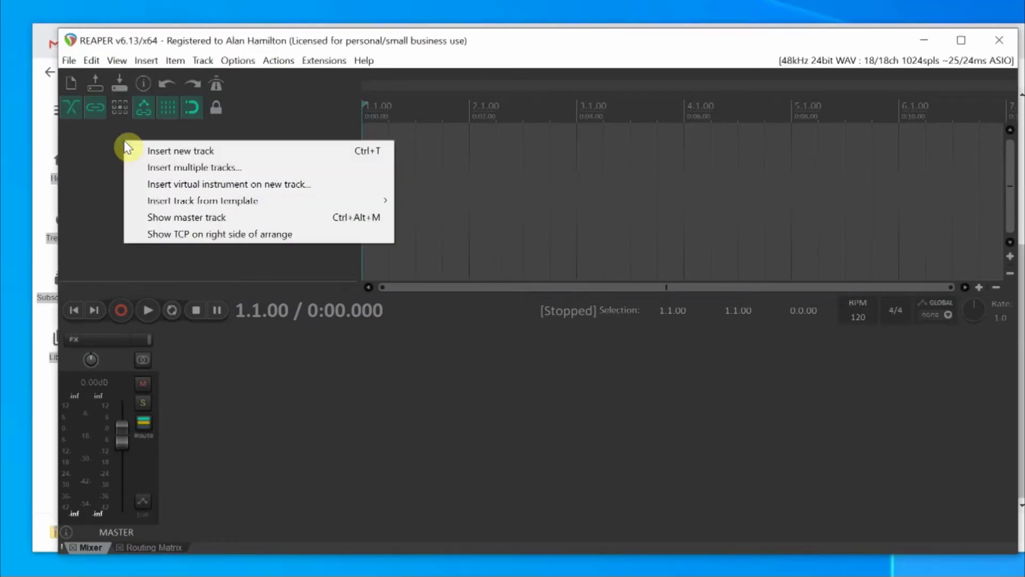
click(157, 168)
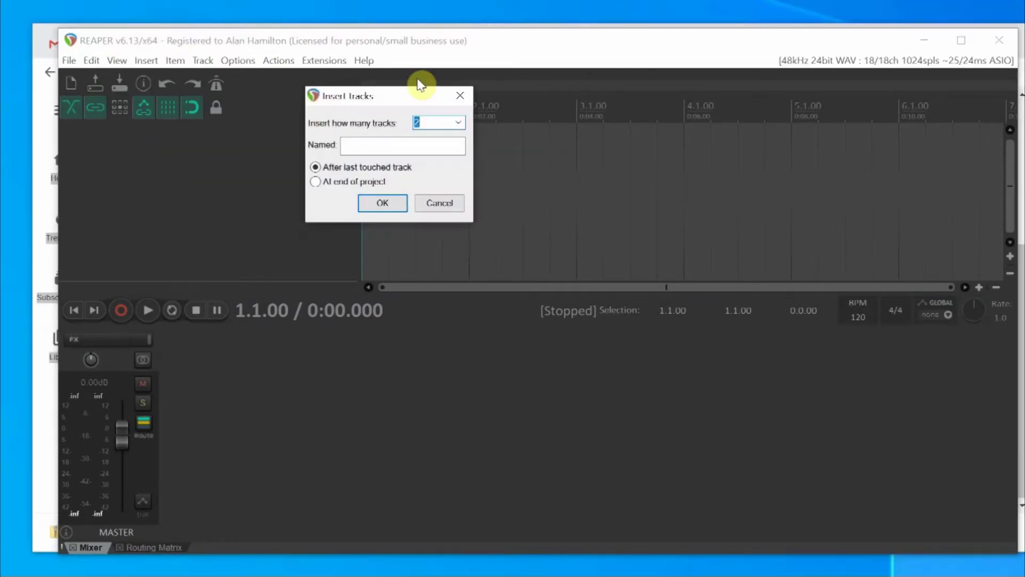
drag(426, 123, 411, 125)
text(18)
click(367, 140)
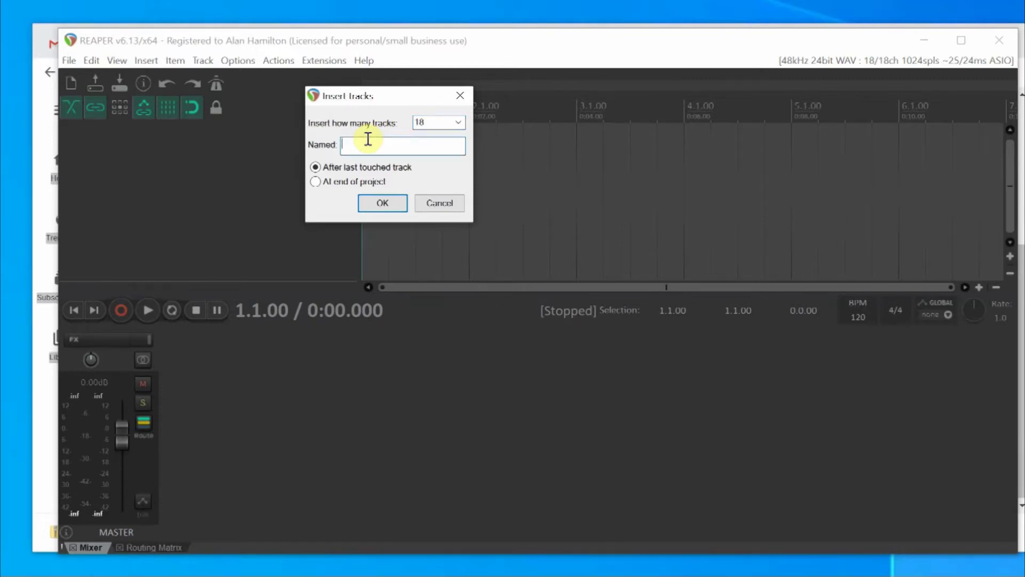
text(Track)
click(378, 198)
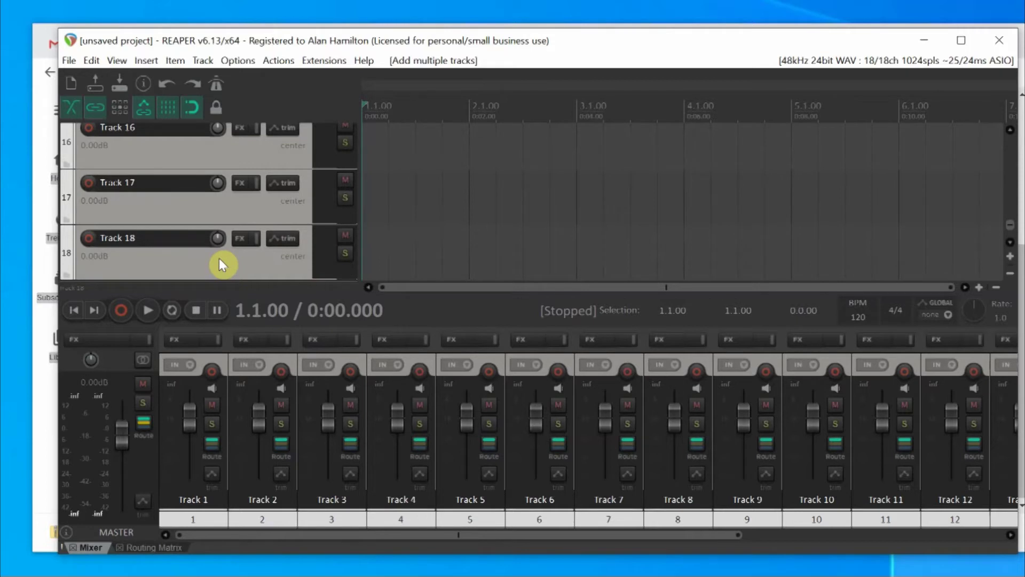
Set the record inputs of tracks 1 and 2 to mono In 1 and In 2.
scroll(221, 259, up, 2)
scroll(227, 224, up, 5)
scroll(229, 210, up, 3)
scroll(229, 211, up, 3)
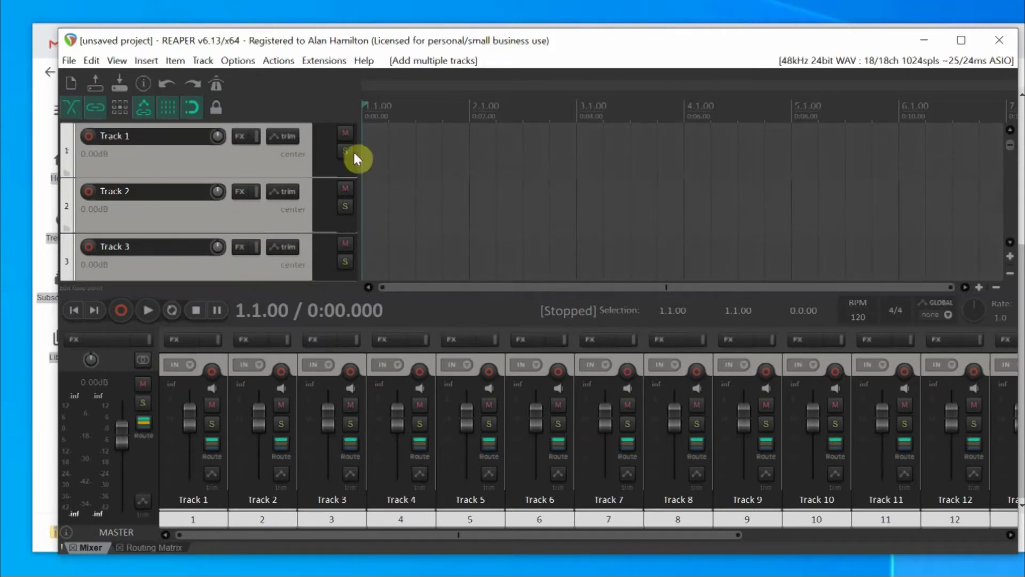
click(322, 154)
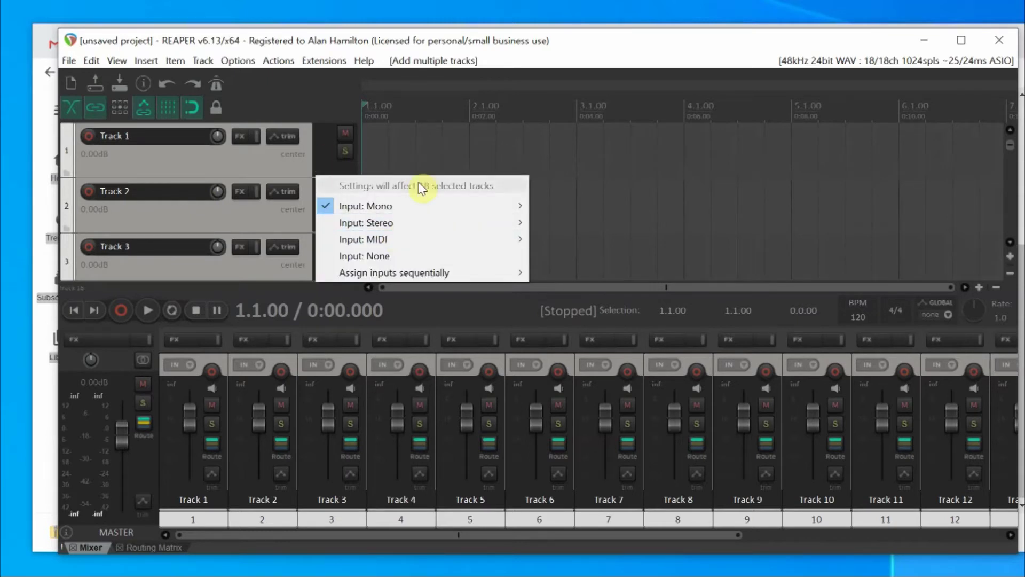
mouse_move(365, 206)
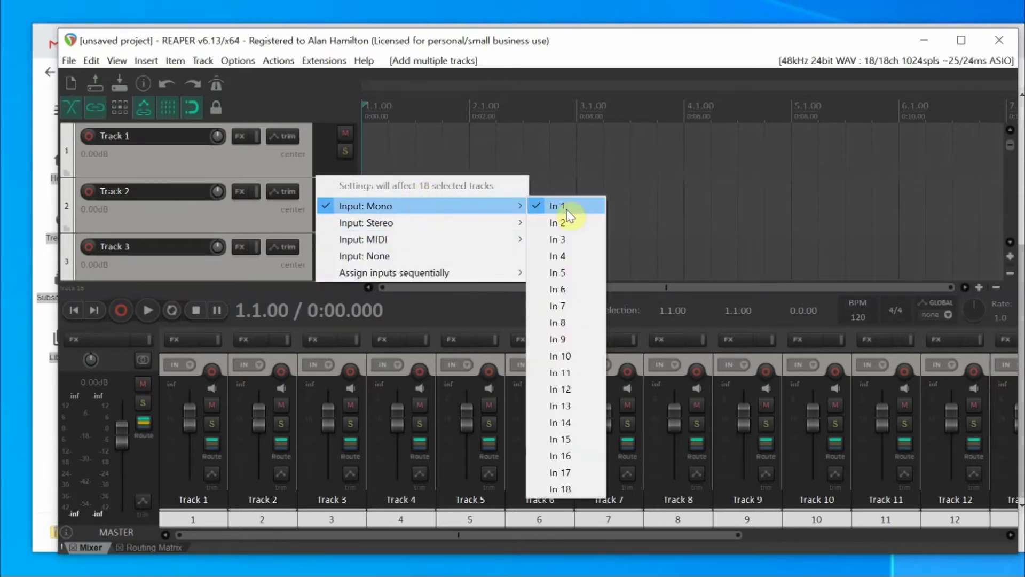
click(566, 207)
click(327, 212)
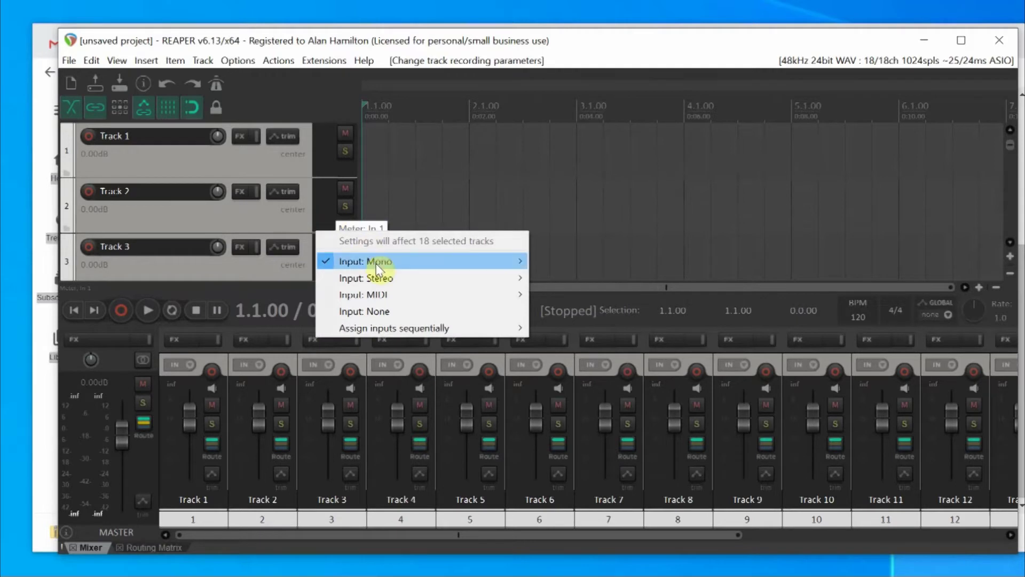
mouse_move(366, 261)
click(596, 279)
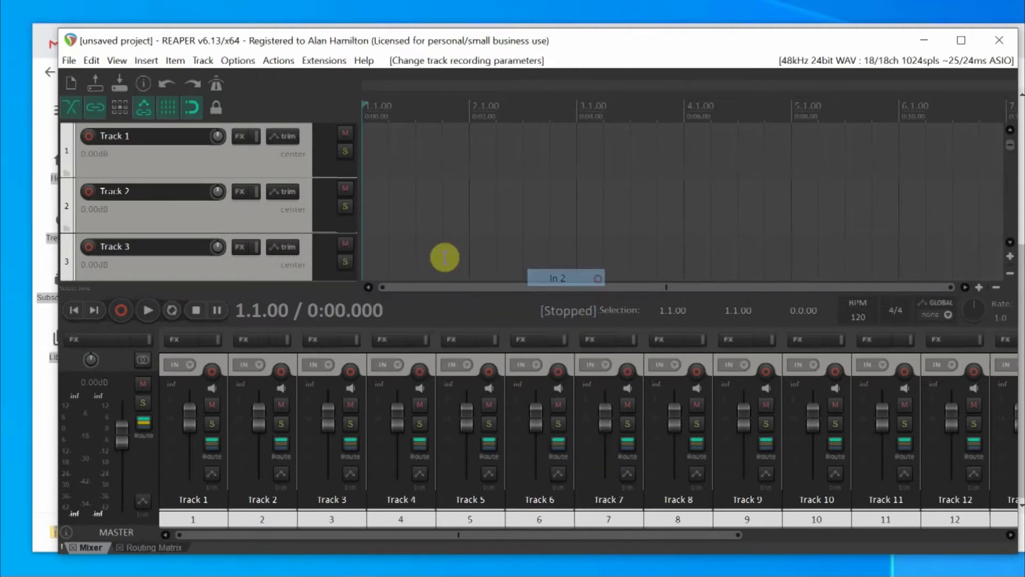
click(325, 259)
mouse_move(365, 316)
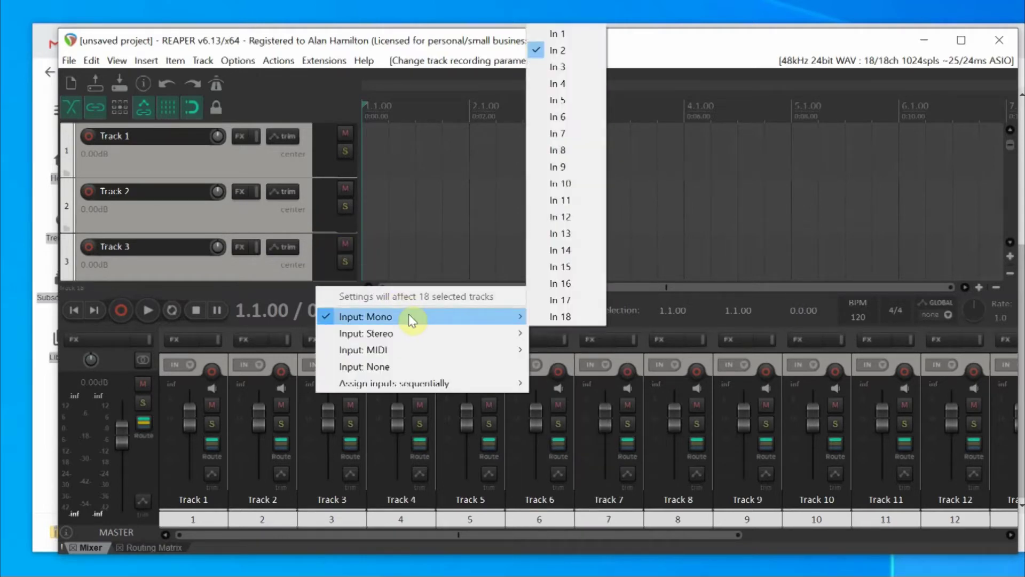
click(556, 66)
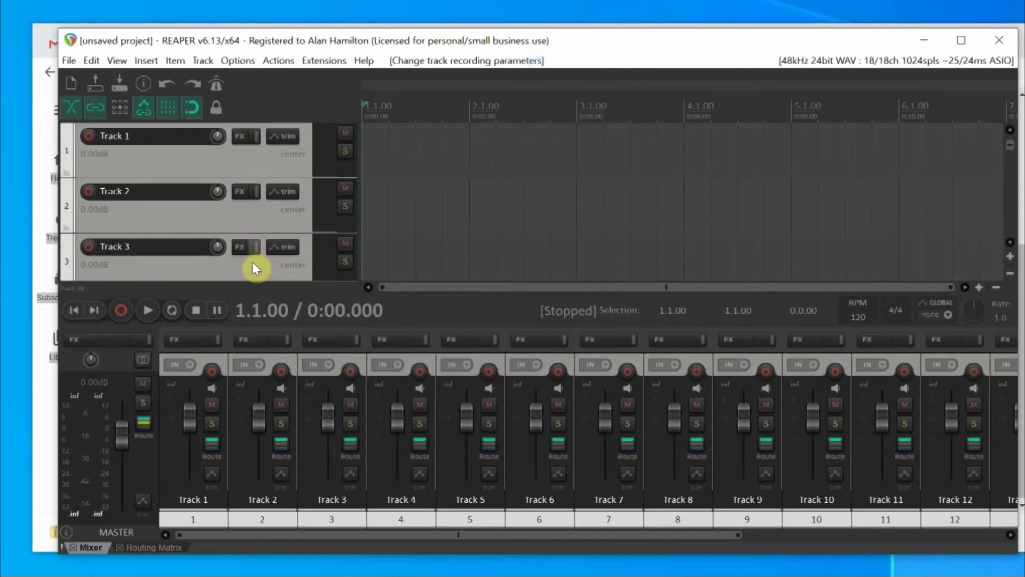
Set track 3's record input to mono In 3.
scroll(254, 268, down, 1)
scroll(267, 264, down, 1)
click(317, 207)
mouse_move(365, 261)
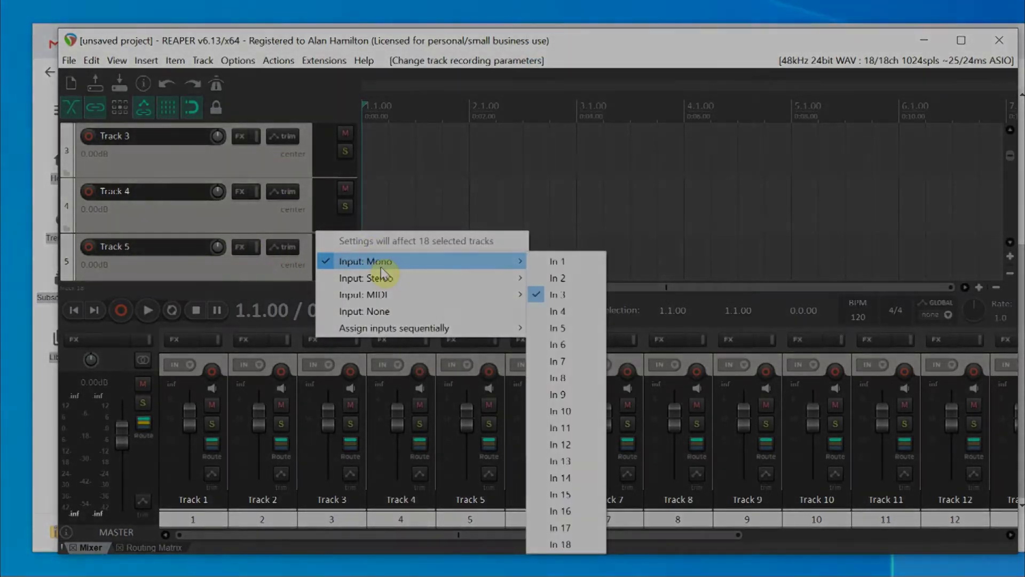
click(558, 311)
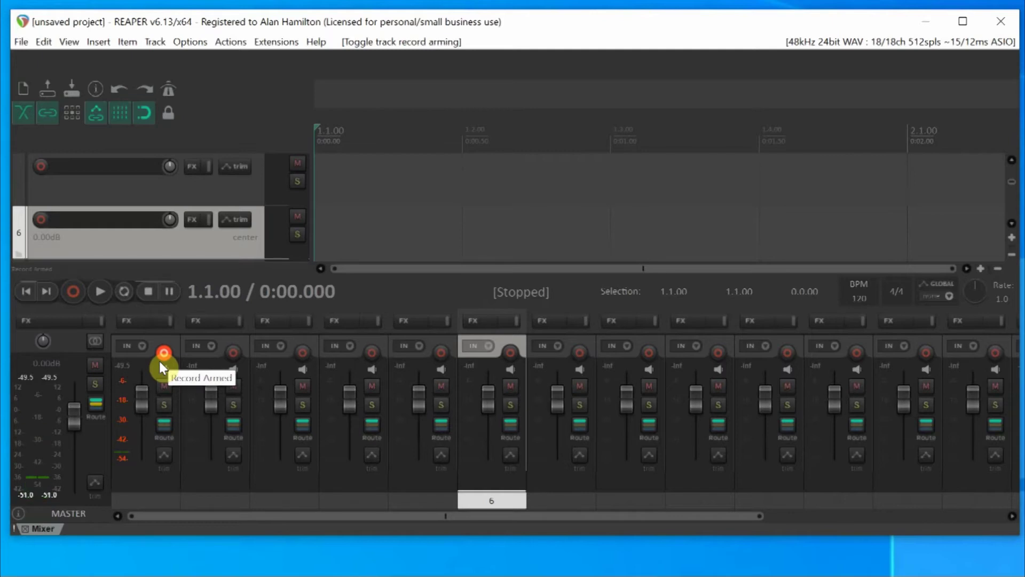
Record-arm the track on its mixer strip to monitor the incoming signal.
click(233, 352)
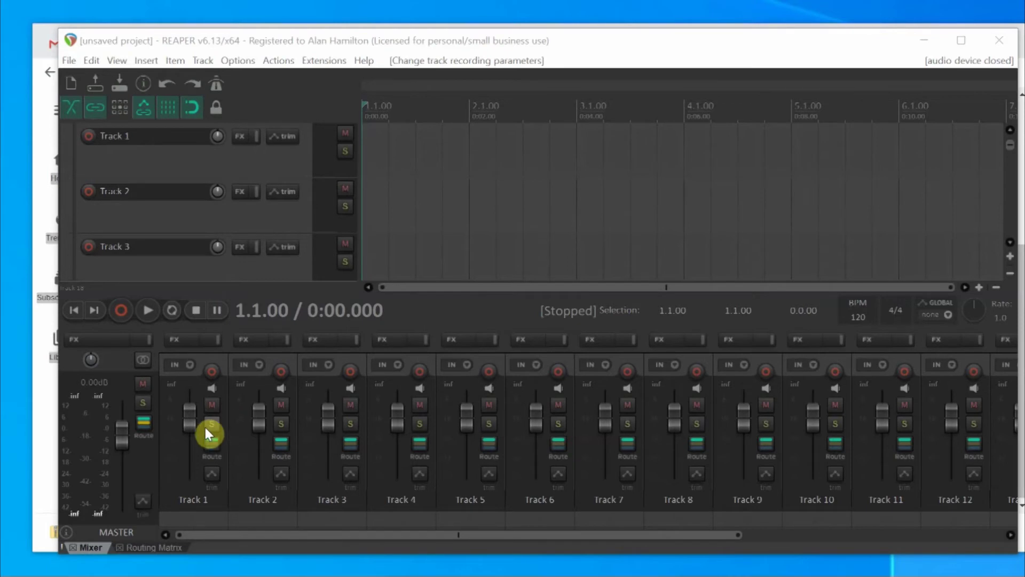
Change the master track's hardware output source from 1/2 to None.
click(146, 425)
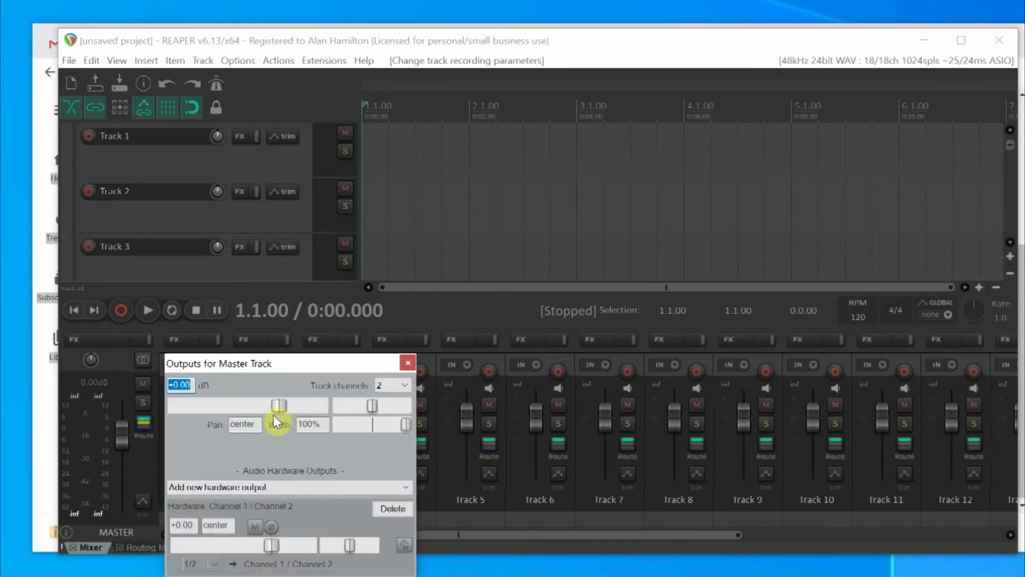
drag(287, 363, 306, 244)
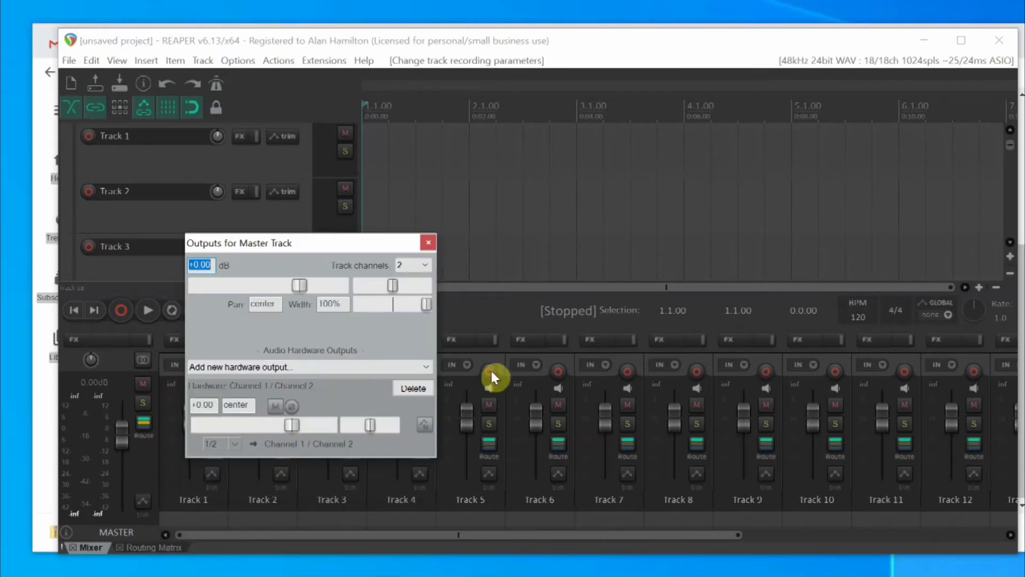
click(231, 440)
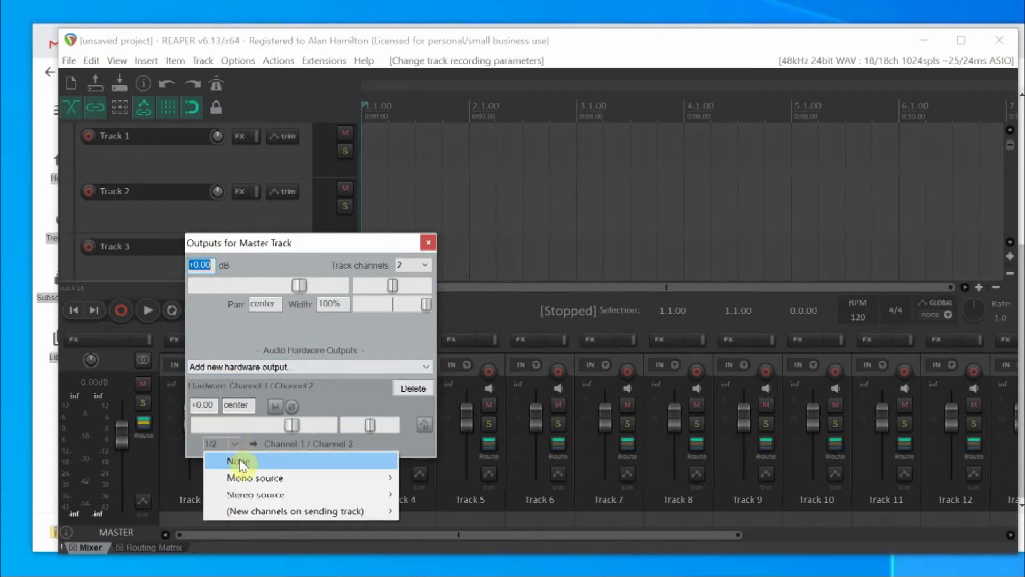
click(240, 461)
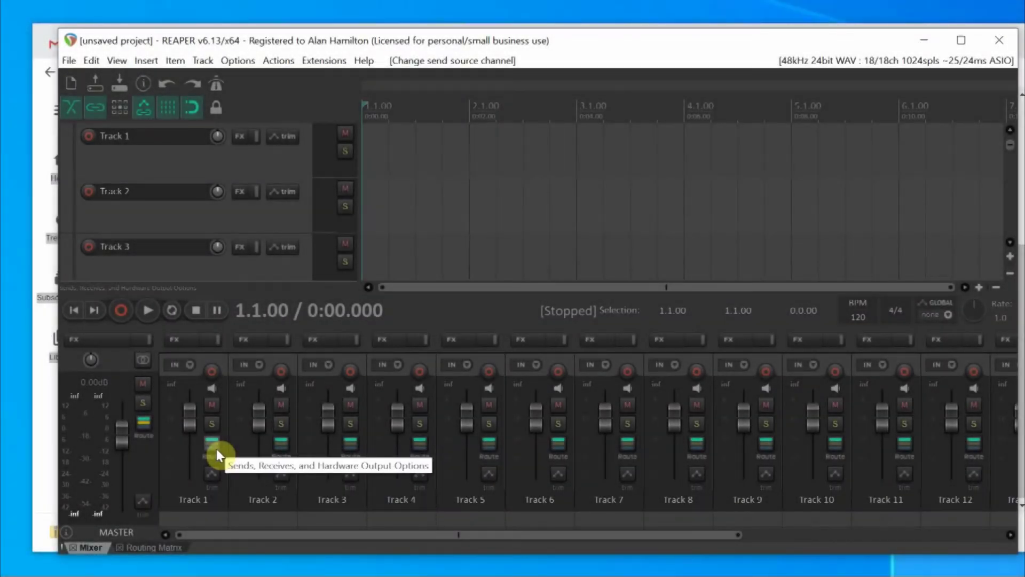
Add hardware output Out 1 to Track 1's routing.
click(212, 443)
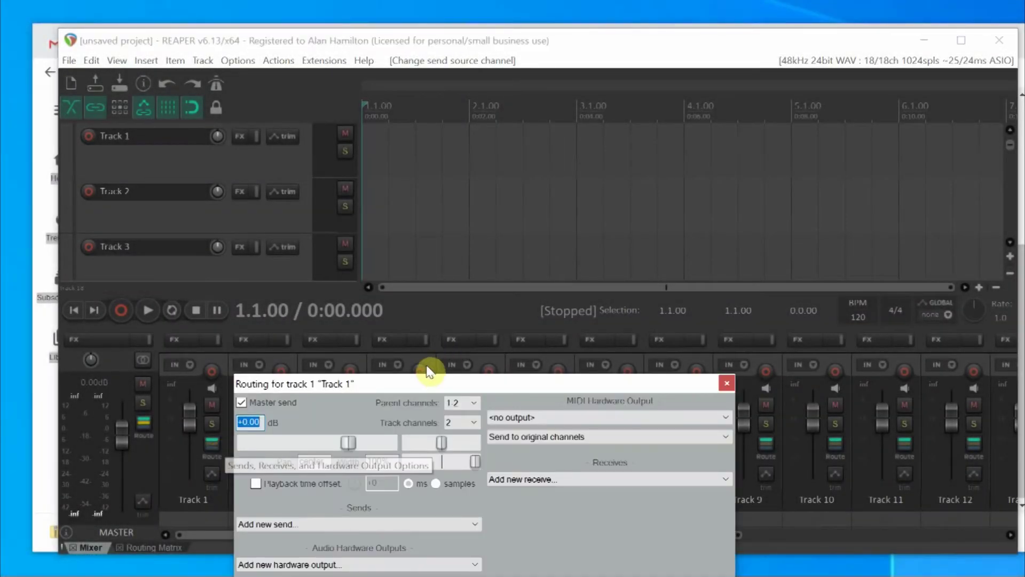
drag(425, 388, 459, 216)
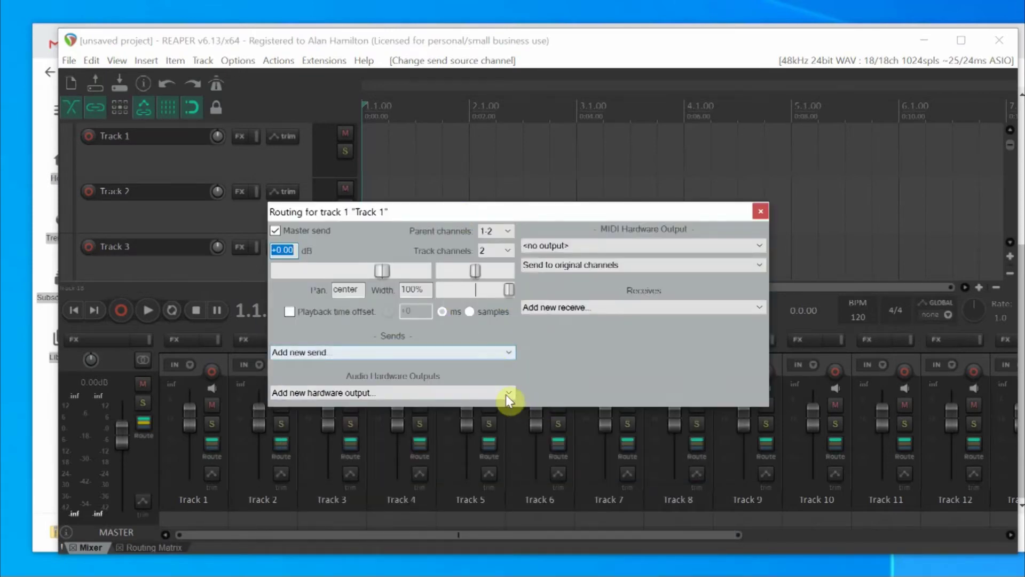
click(507, 392)
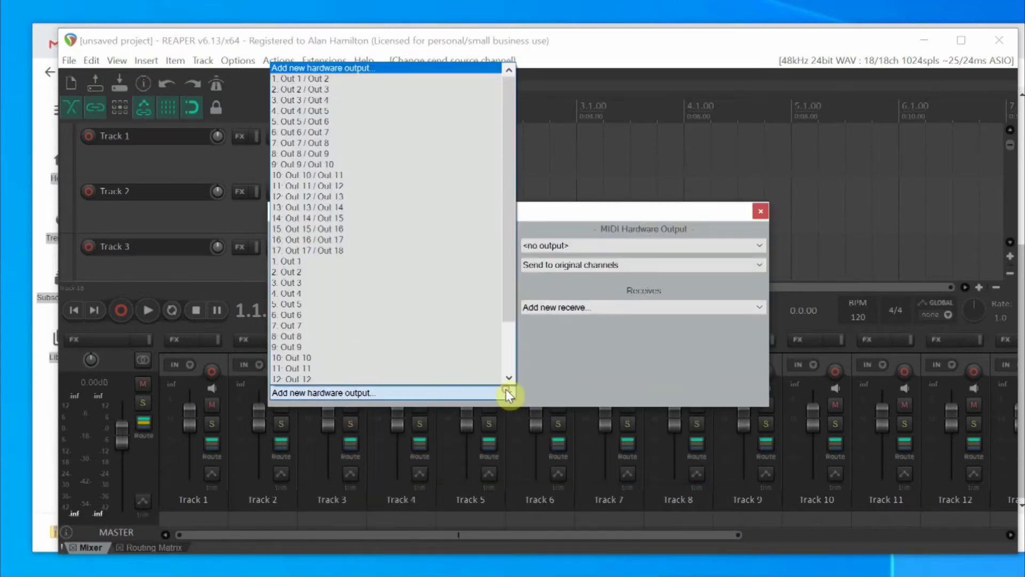
click(388, 260)
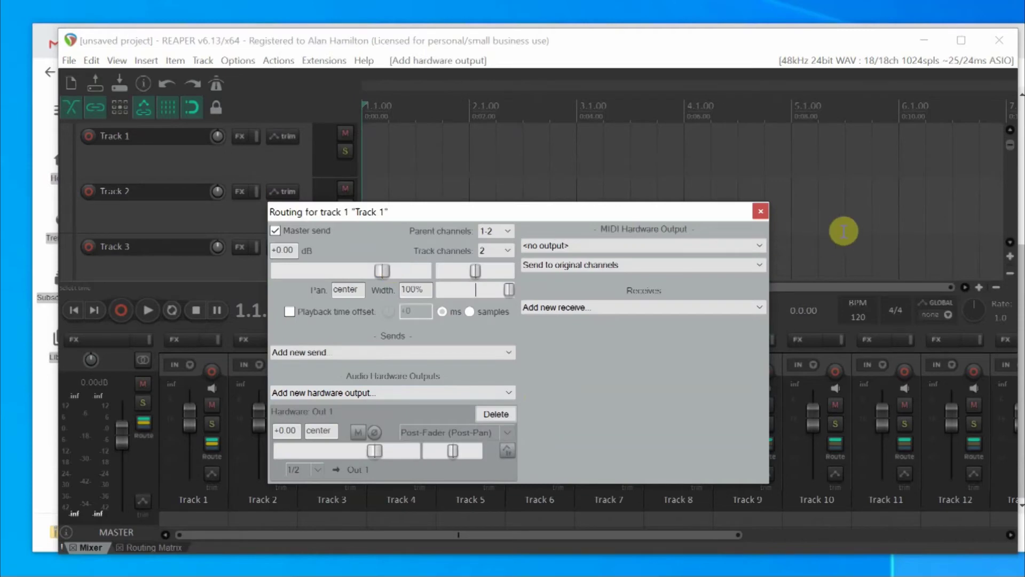
click(758, 212)
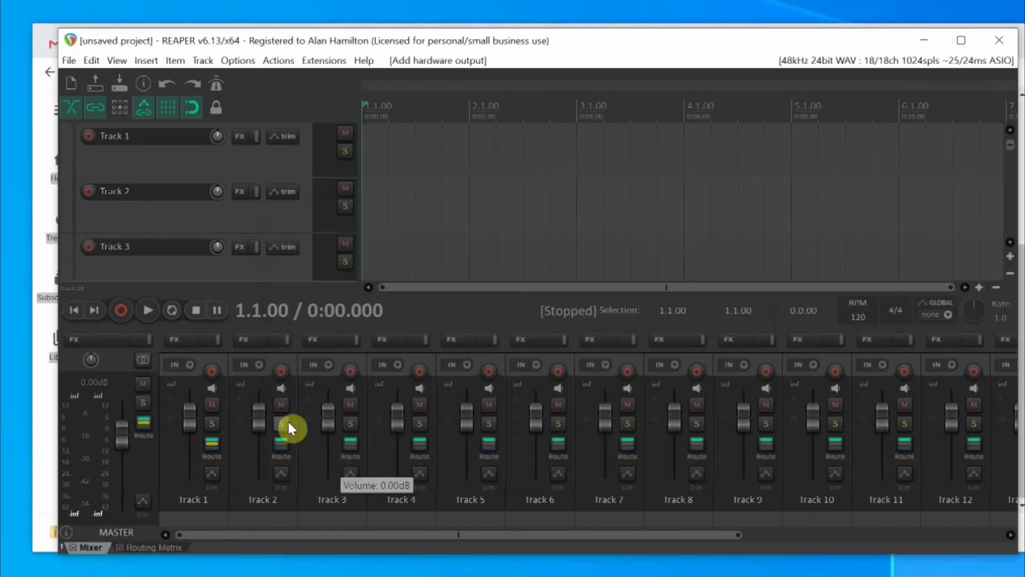
Add hardware output Out 2 to Track 2's routing.
click(282, 441)
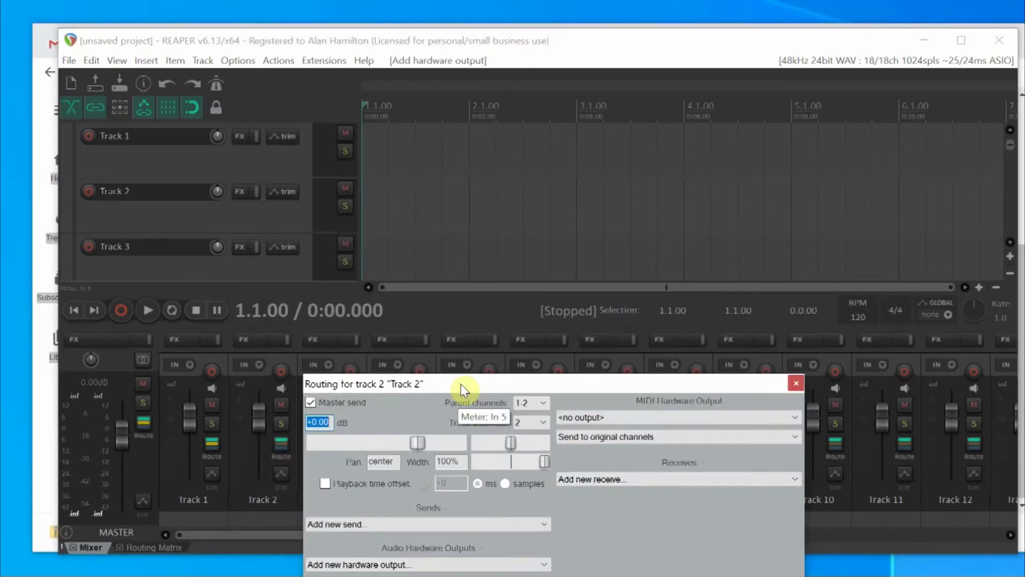
drag(460, 384, 495, 247)
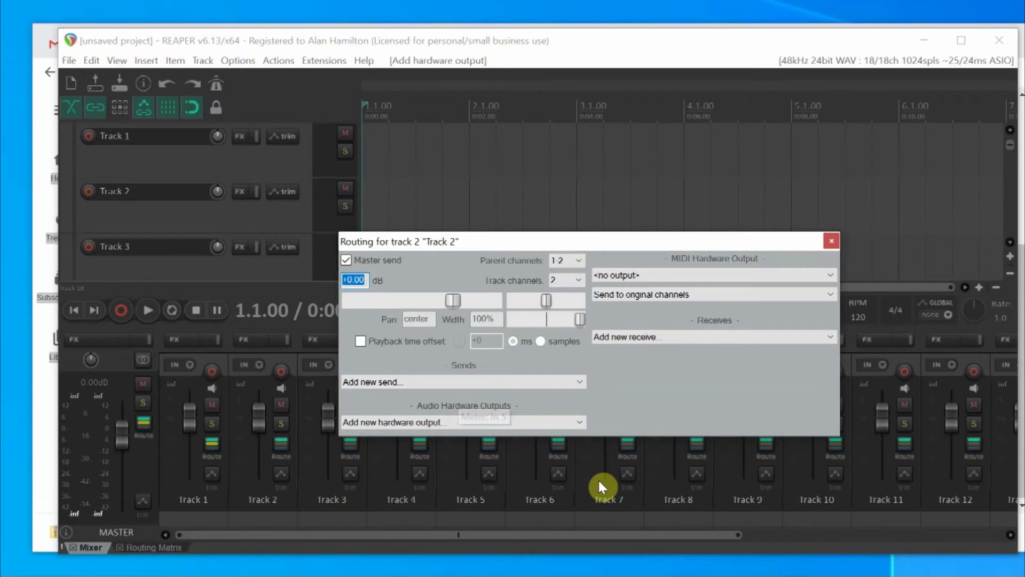
click(585, 425)
click(486, 301)
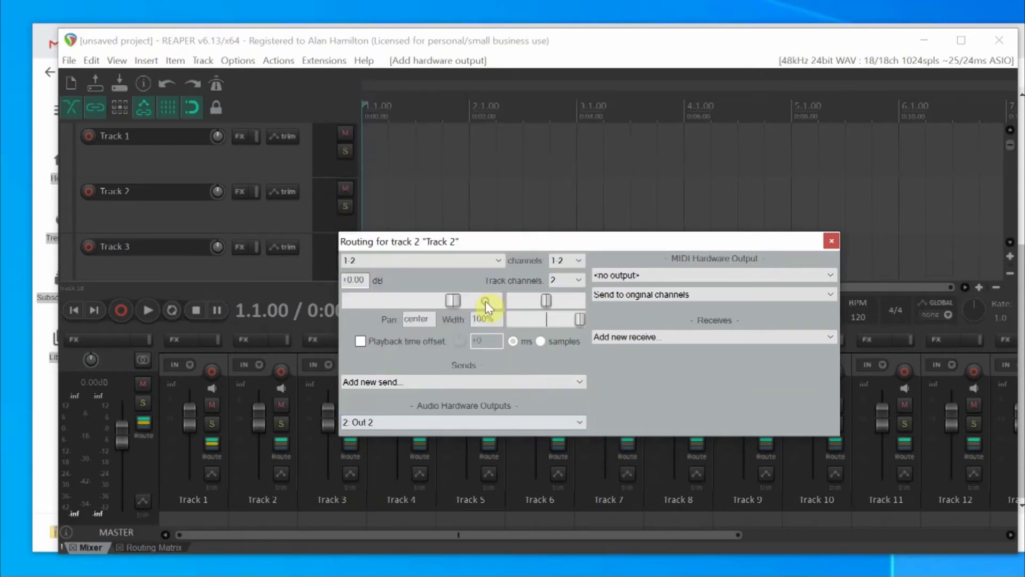
click(828, 243)
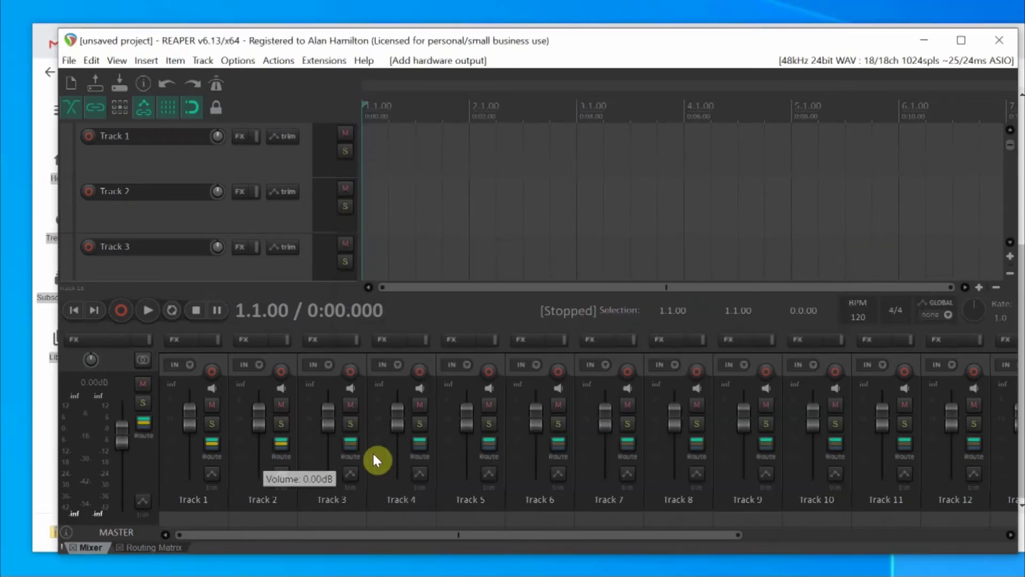
Add hardware output Out 3 to Track 3's routing.
click(353, 451)
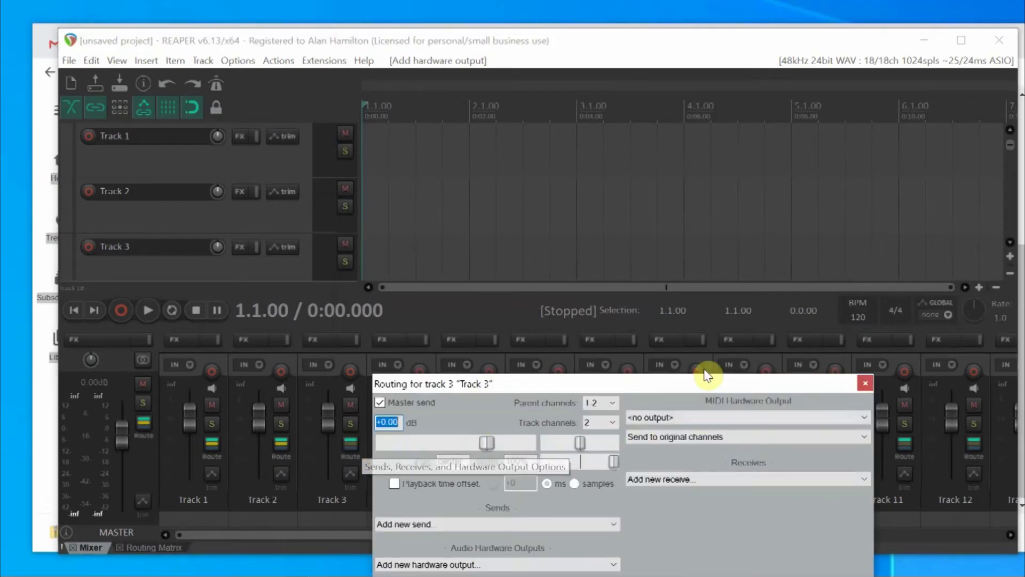
drag(673, 373, 717, 230)
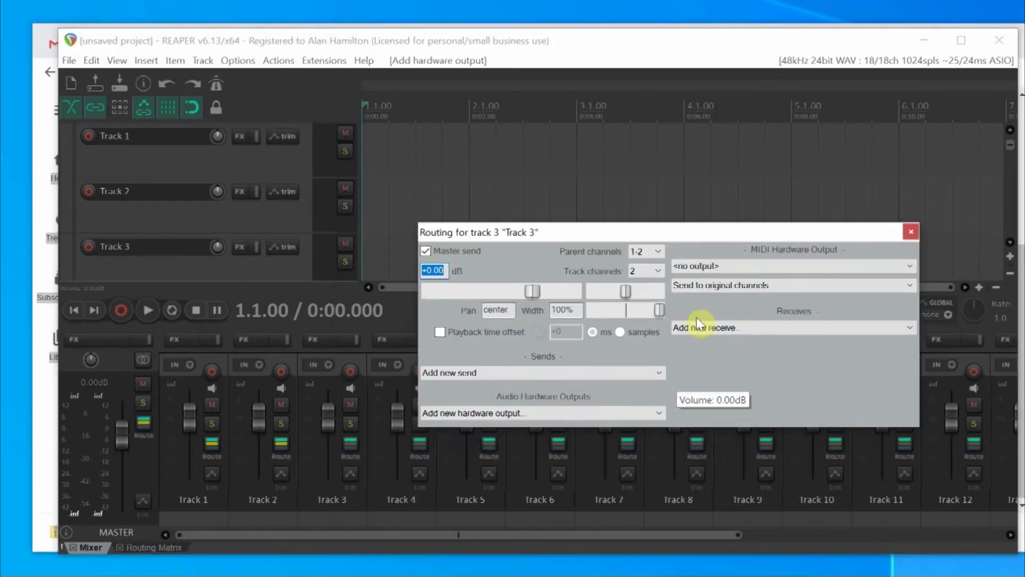
click(661, 410)
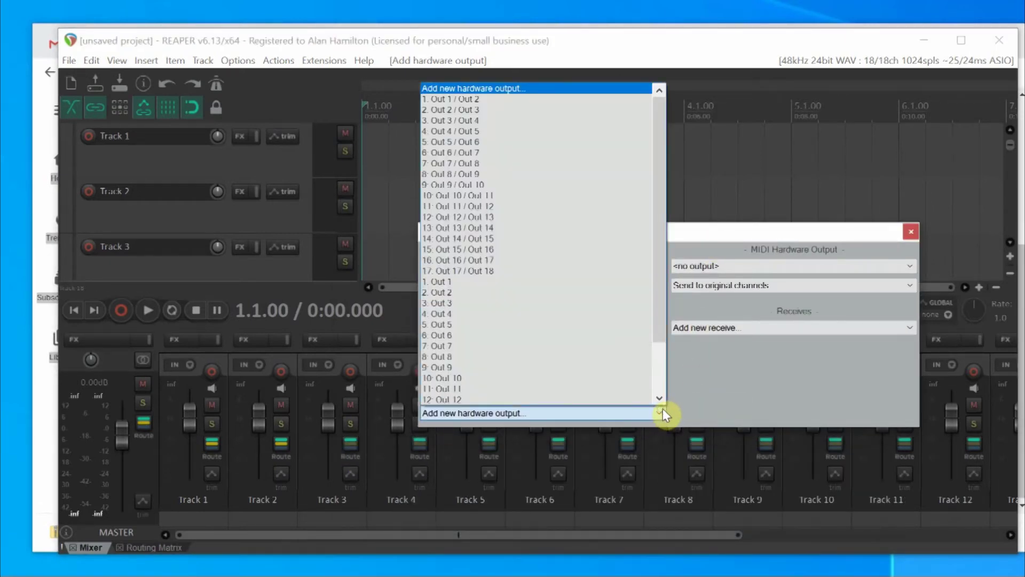
click(495, 309)
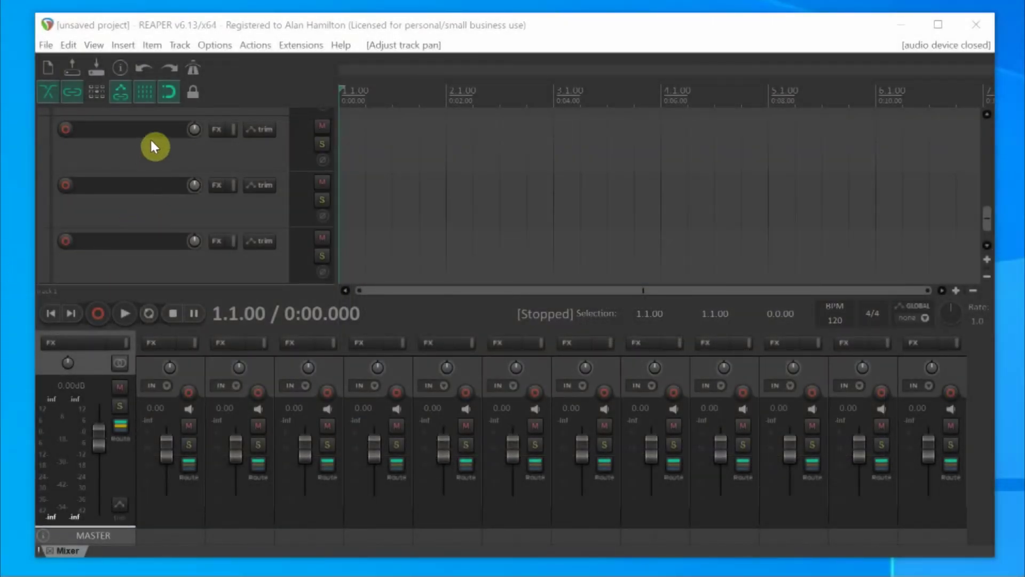
Bring up the View menu listing the panels to show.
click(98, 44)
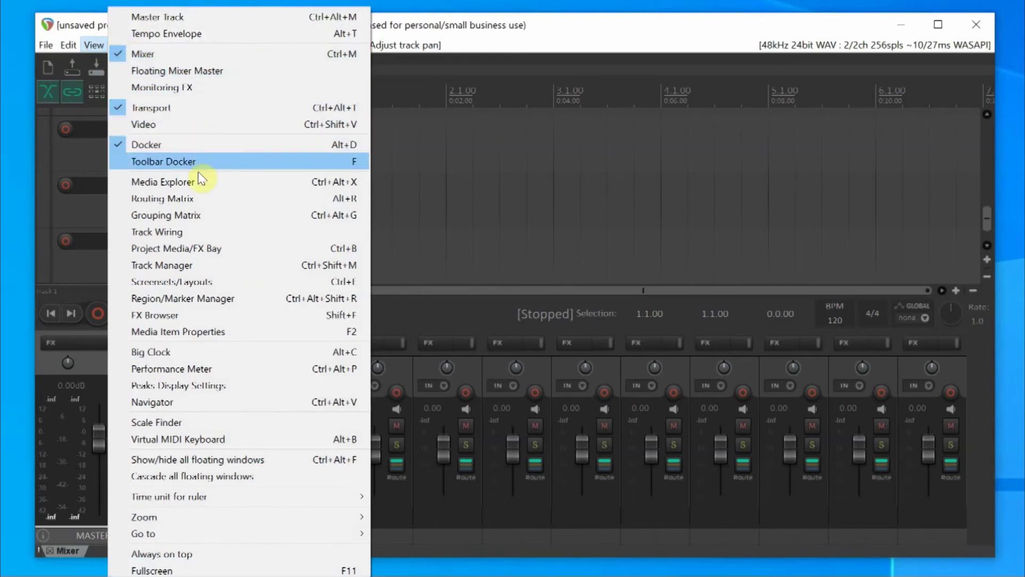
In the Routing Matrix, change the master's Out 1/Out 2 send source from 1/2 to None.
click(199, 203)
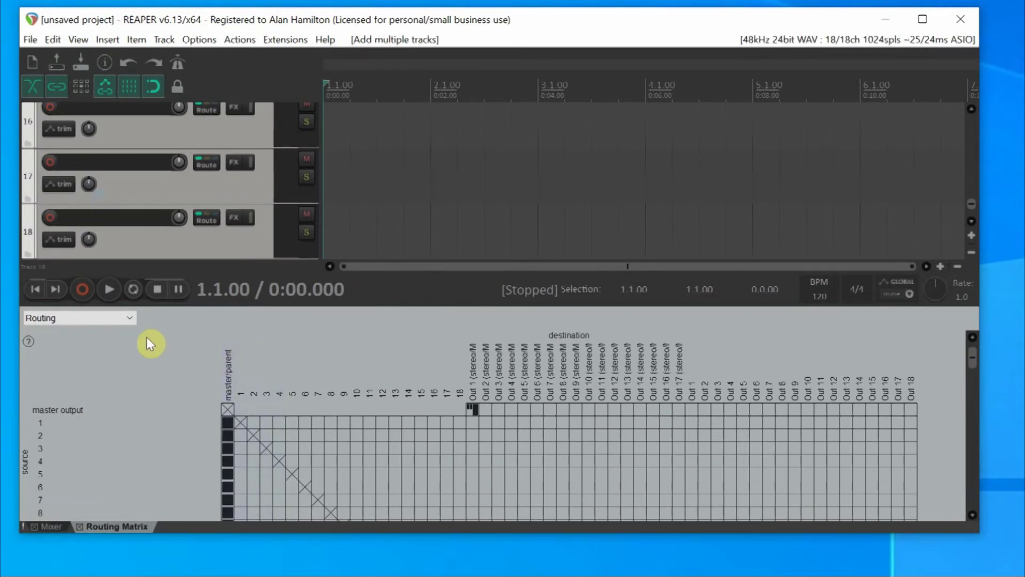
click(474, 412)
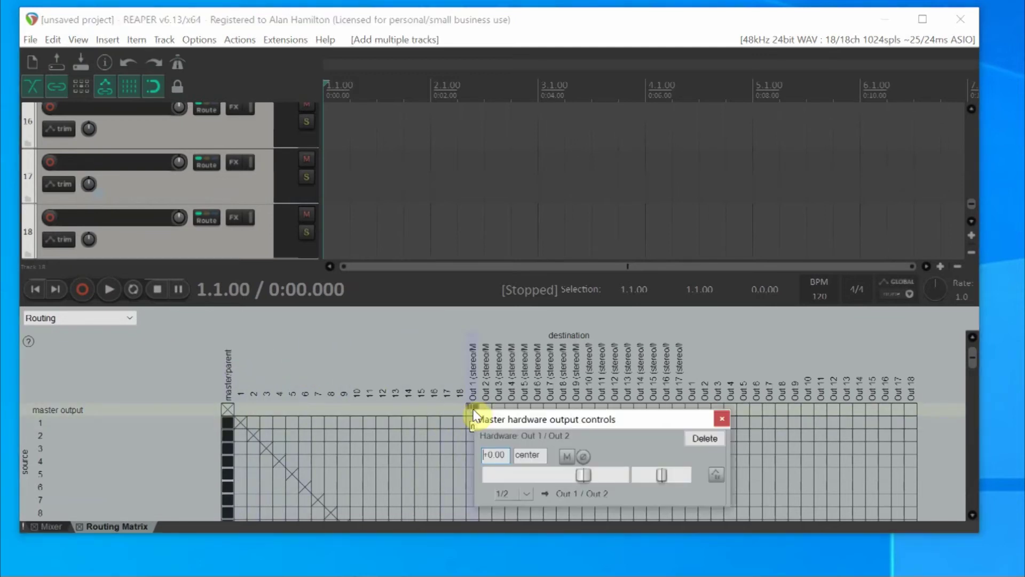
click(526, 494)
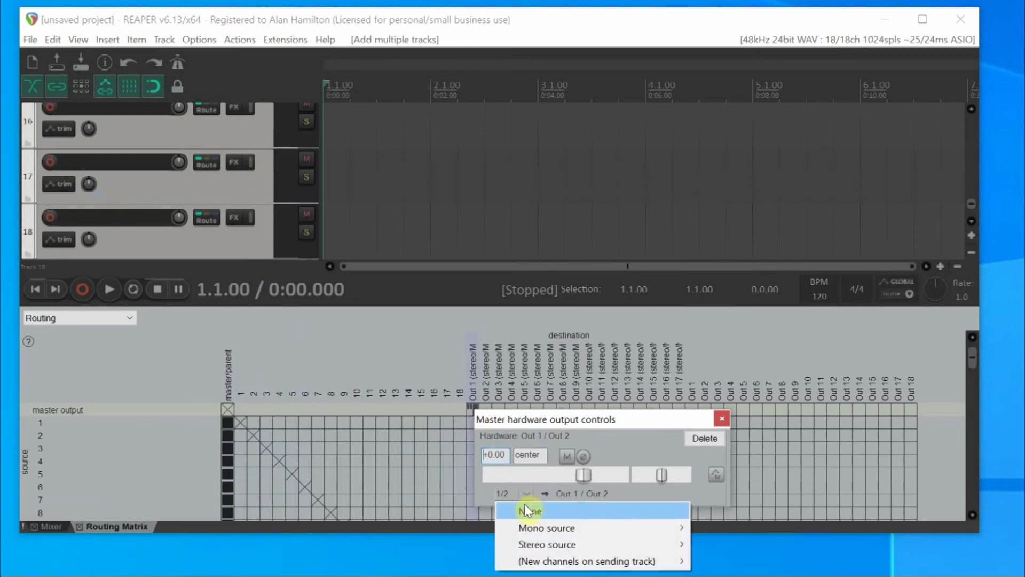
click(523, 508)
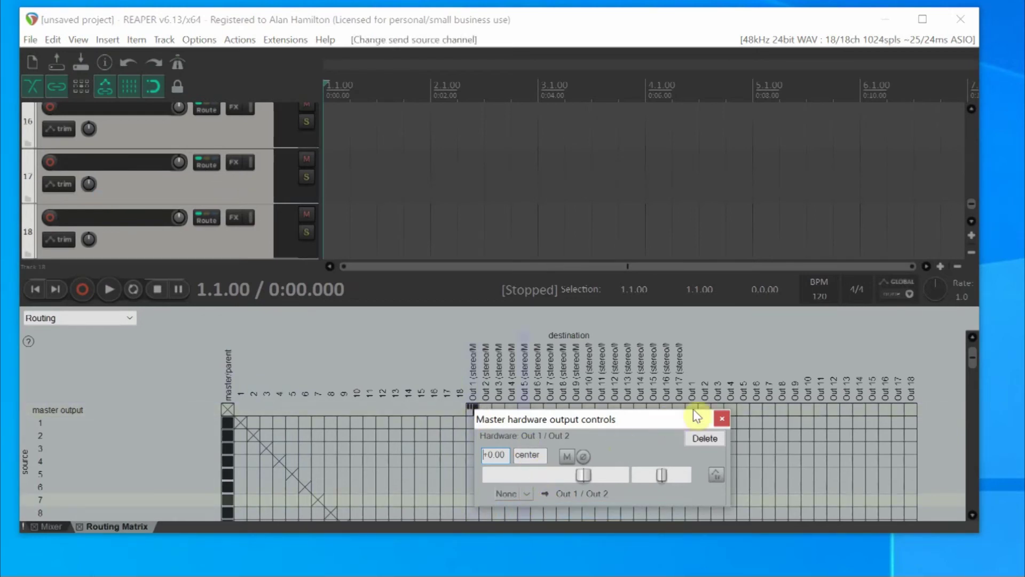
click(722, 418)
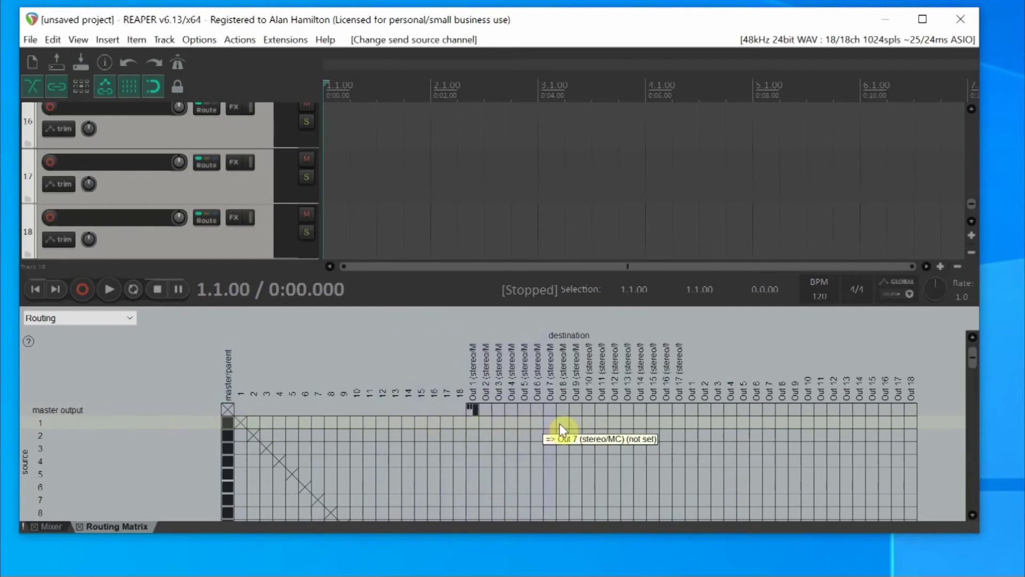
Connect tracks 1–5 to Out 1–Out 5 along the Routing Matrix diagonal.
click(688, 423)
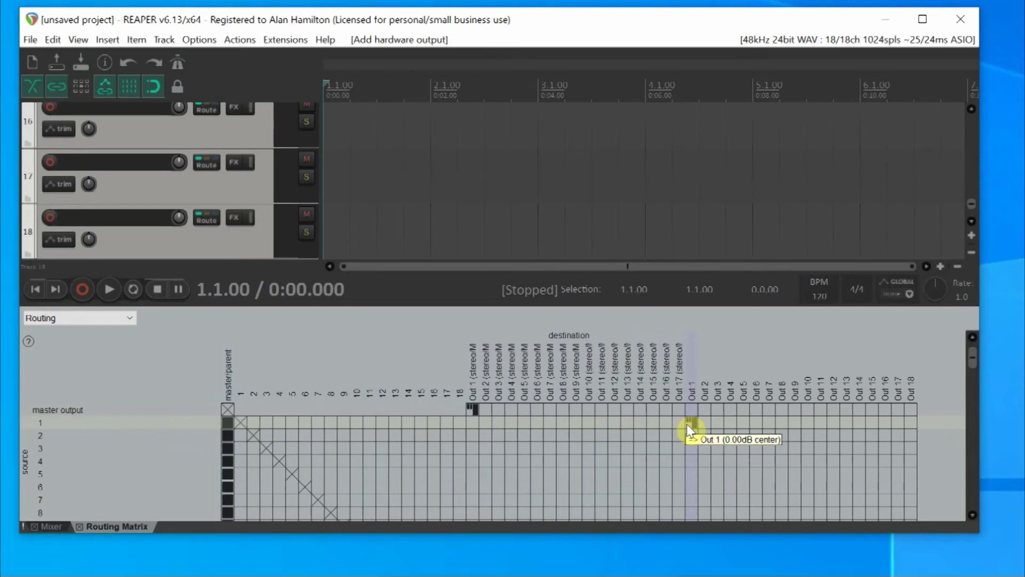
click(705, 440)
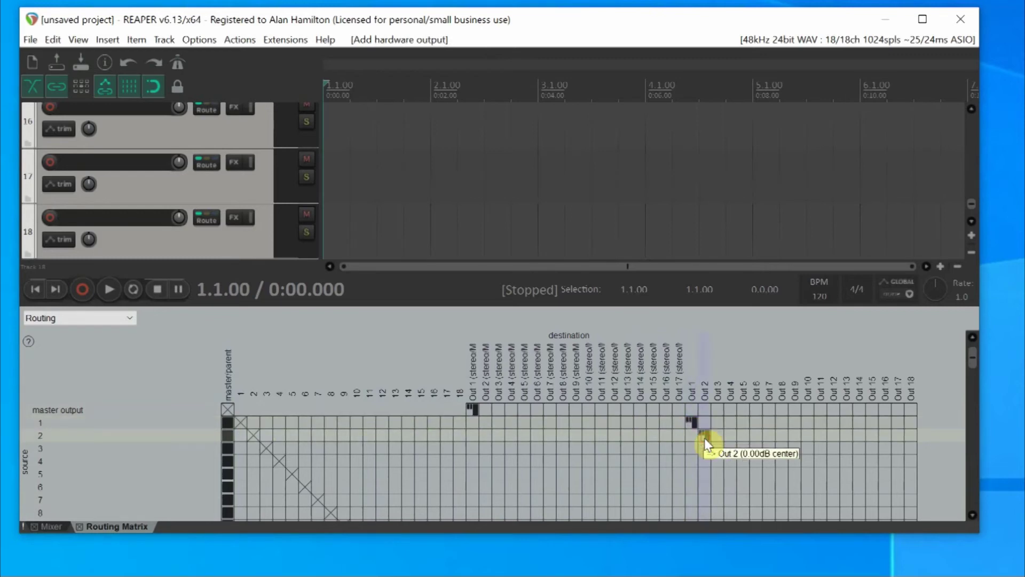
click(715, 450)
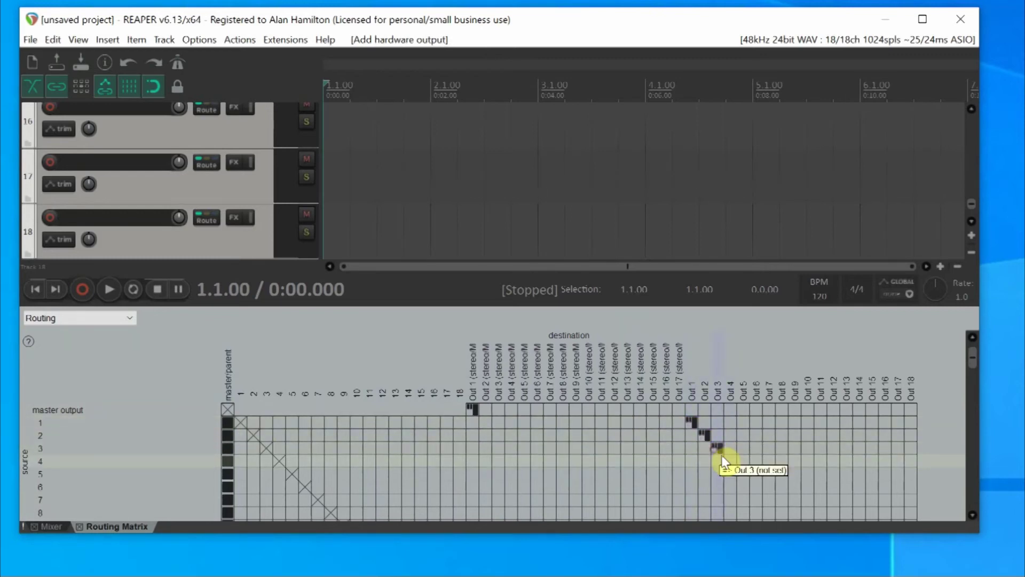
click(729, 461)
click(742, 474)
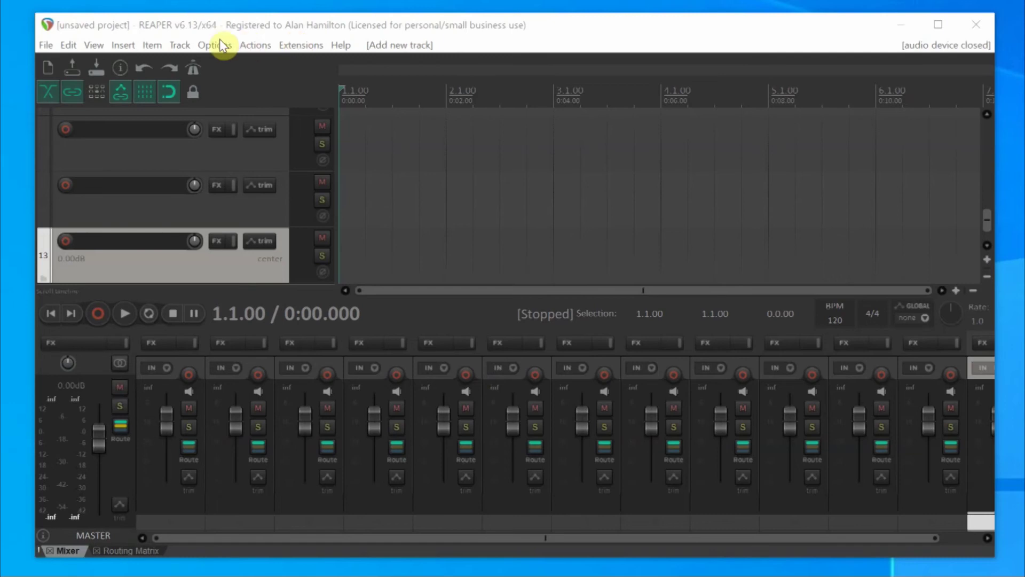
Save the project as a template named 'XR18 Tracking'.
click(40, 46)
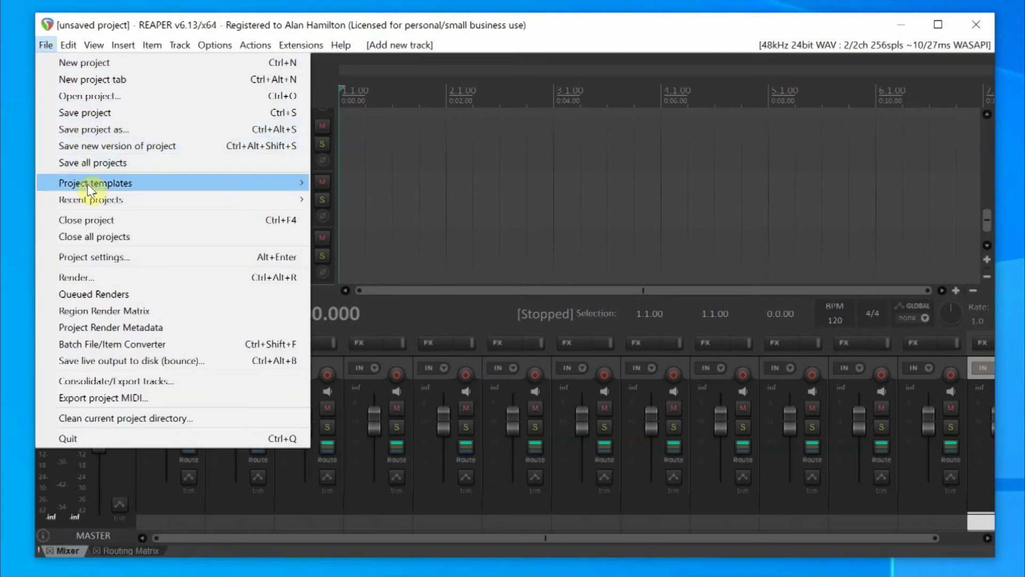
mouse_move(95, 183)
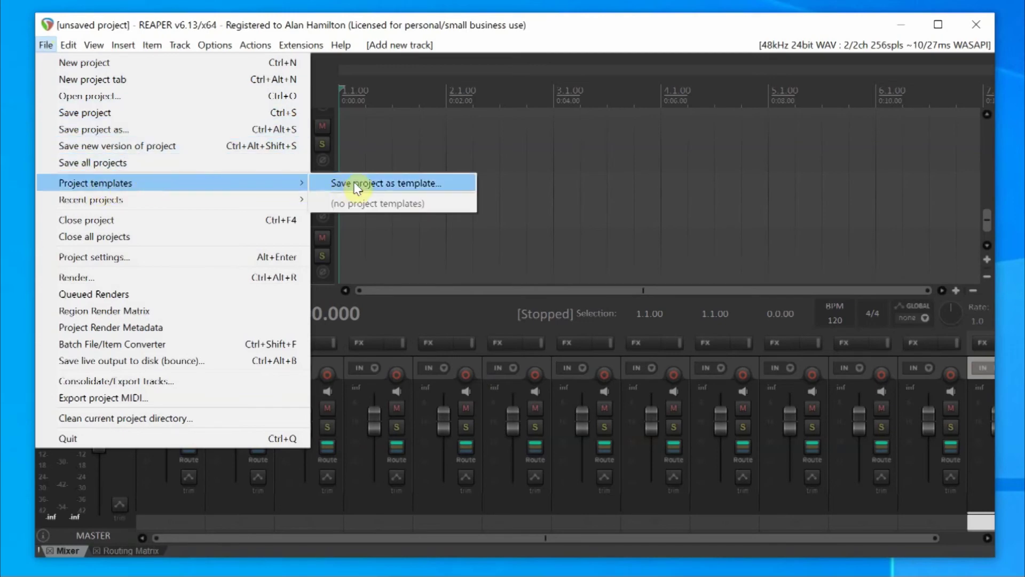
click(356, 185)
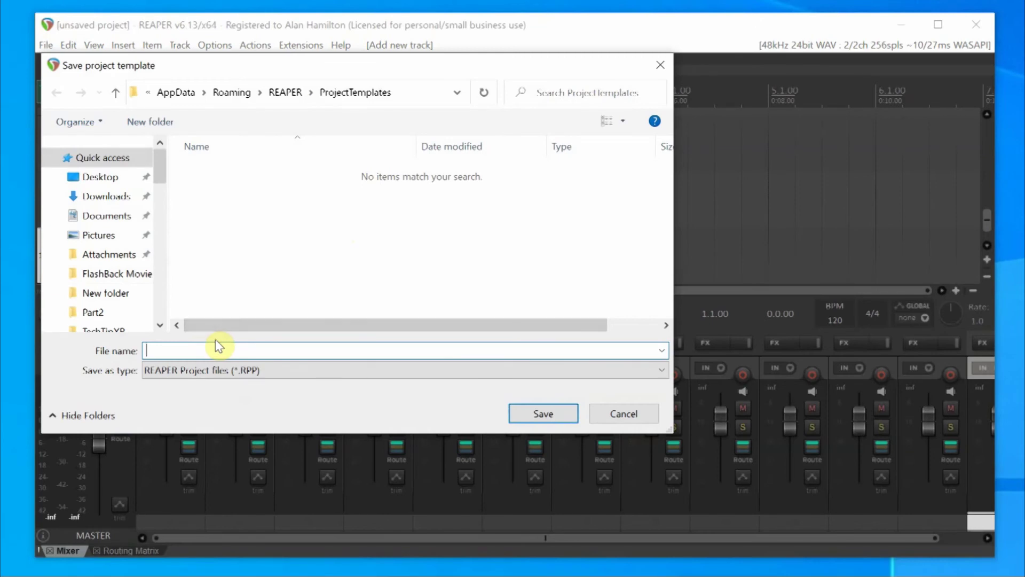
text(XR)
text(18)
text( Tracki)
text(ng)
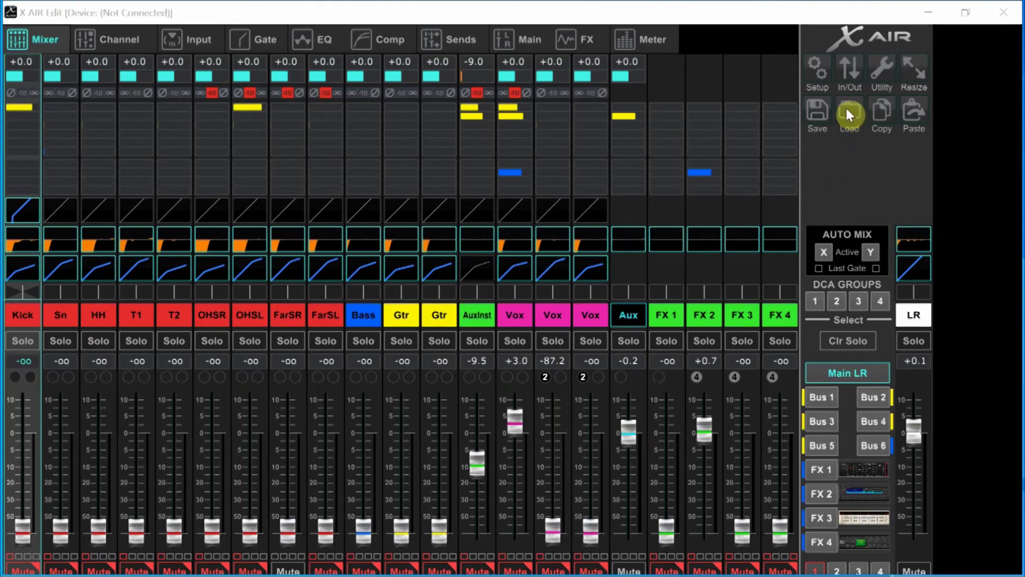
Load the Off (Analog) USB return preset in X AIR Edit's In/Out routing, mapping channels 1–16 to USB 1–16.
click(843, 68)
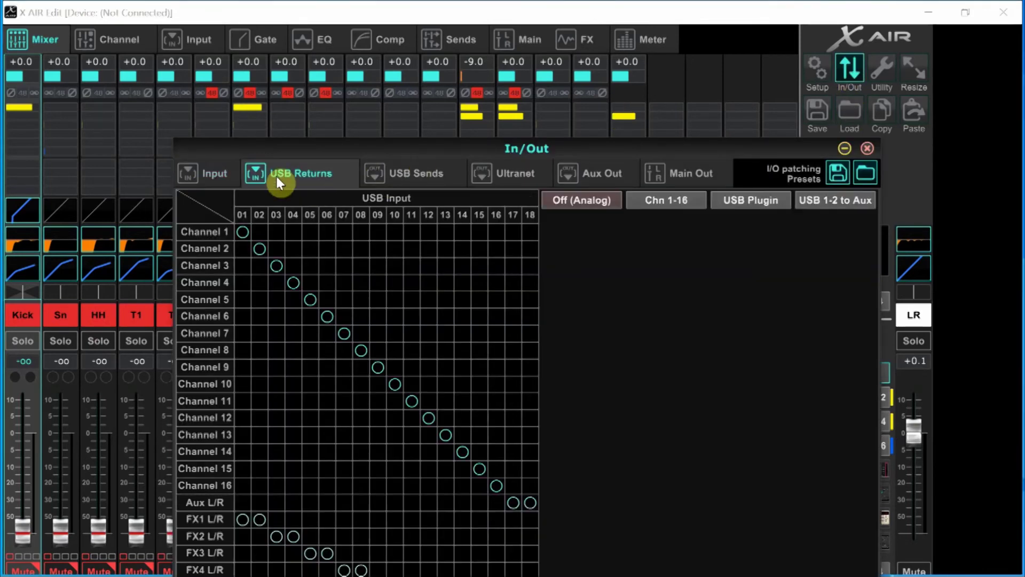
click(580, 201)
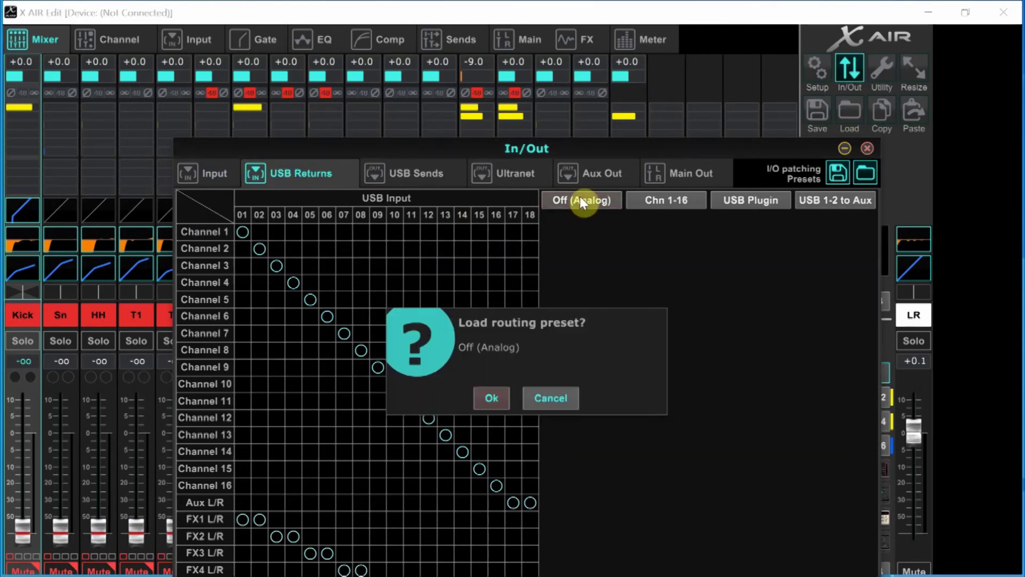
click(487, 395)
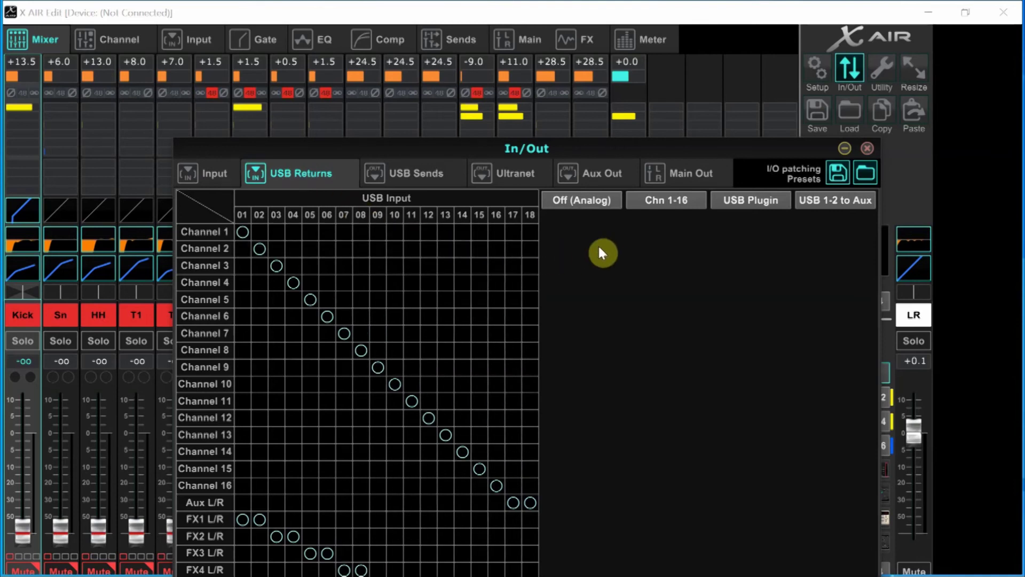
Load the Chn 1-16 USB return preset so every channel gain reads +0.0.
click(645, 203)
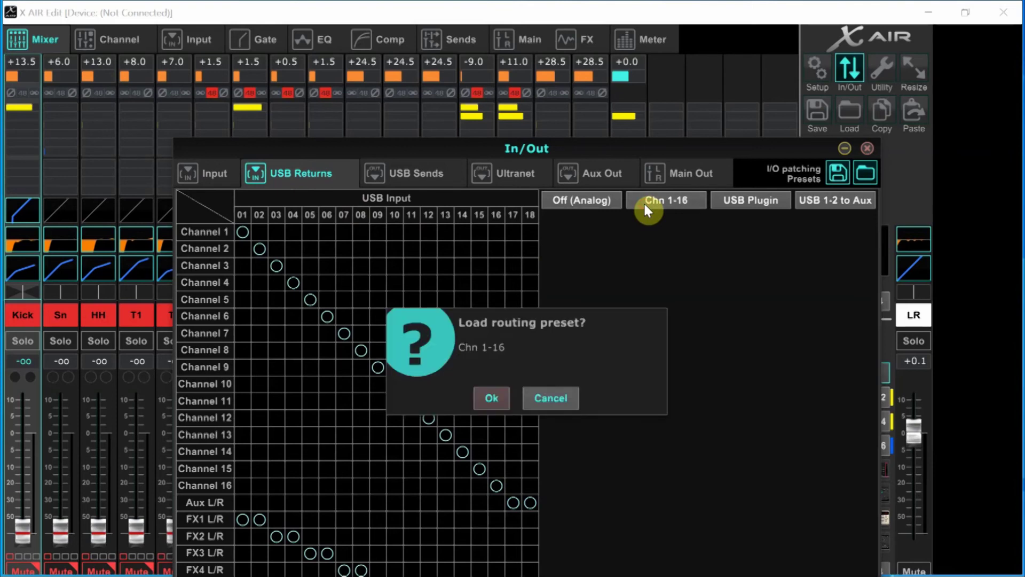
click(492, 396)
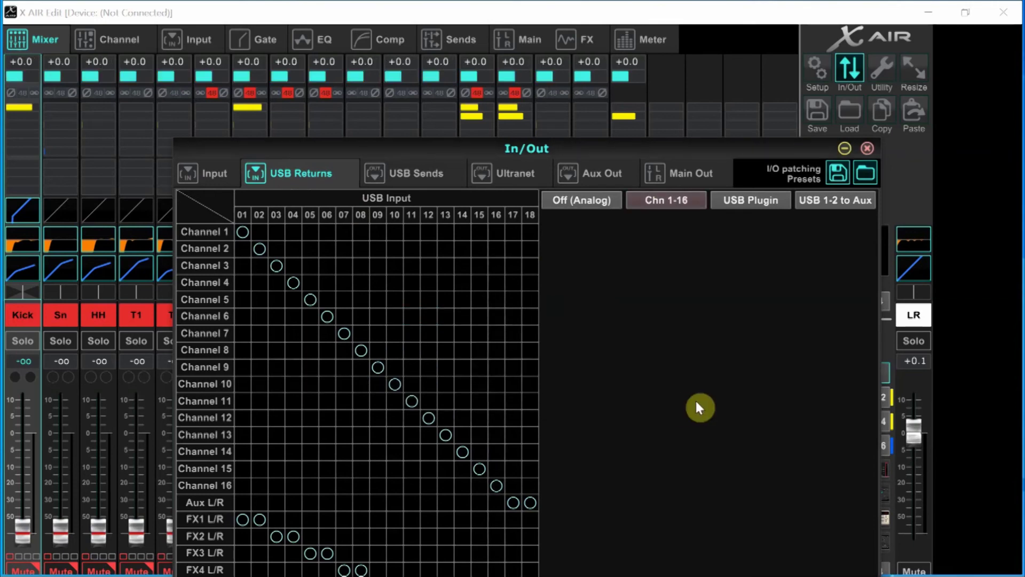